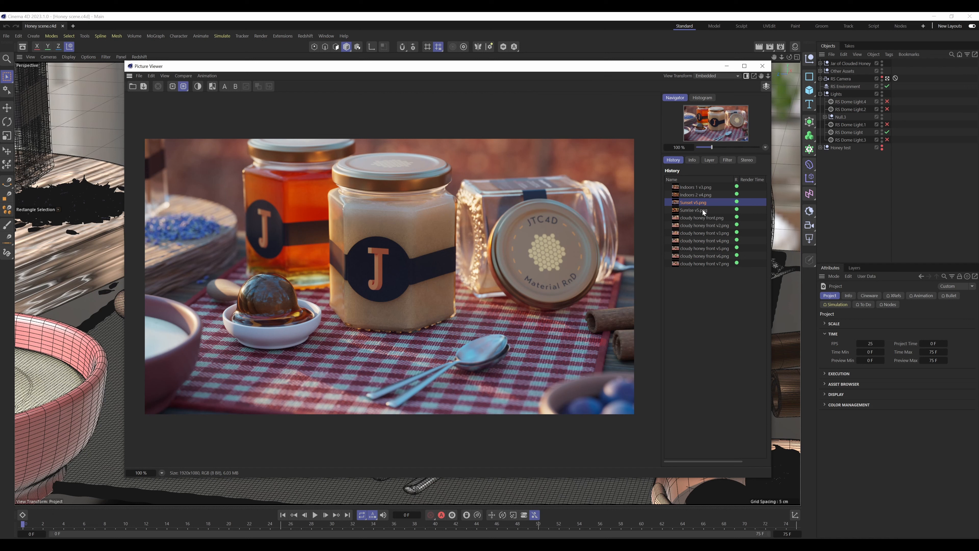
View the bedroom 2, Sunset and Sunrise renders to compare how the honey jars look under different lighting
click(711, 194)
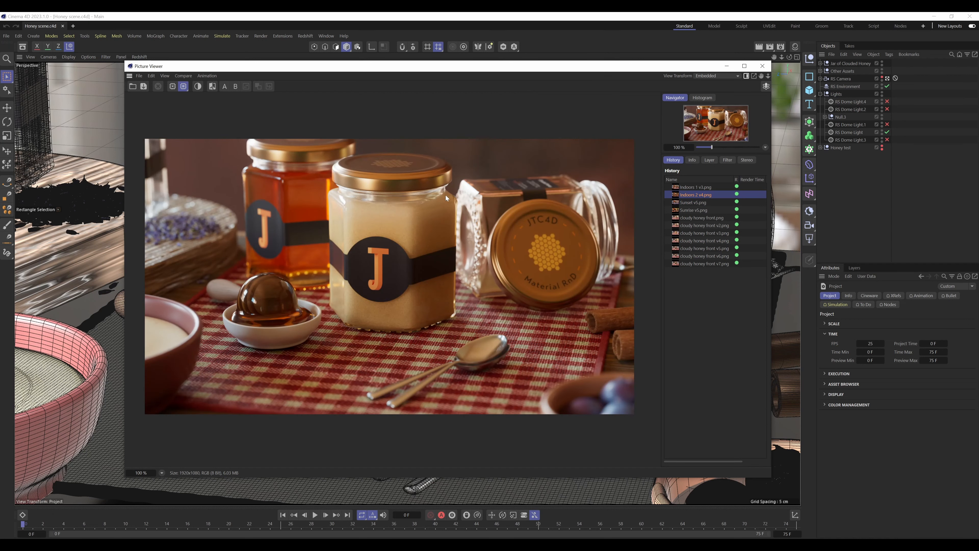
click(694, 203)
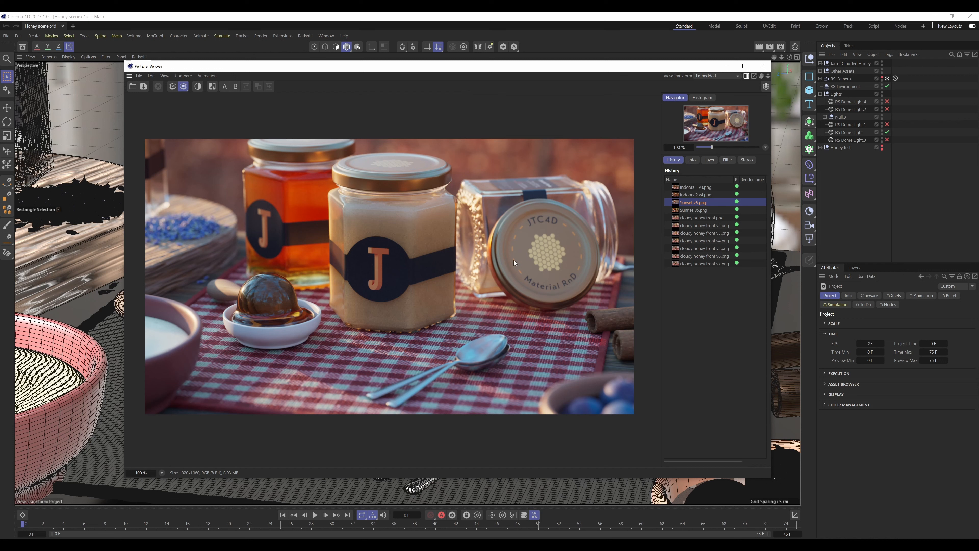
click(693, 210)
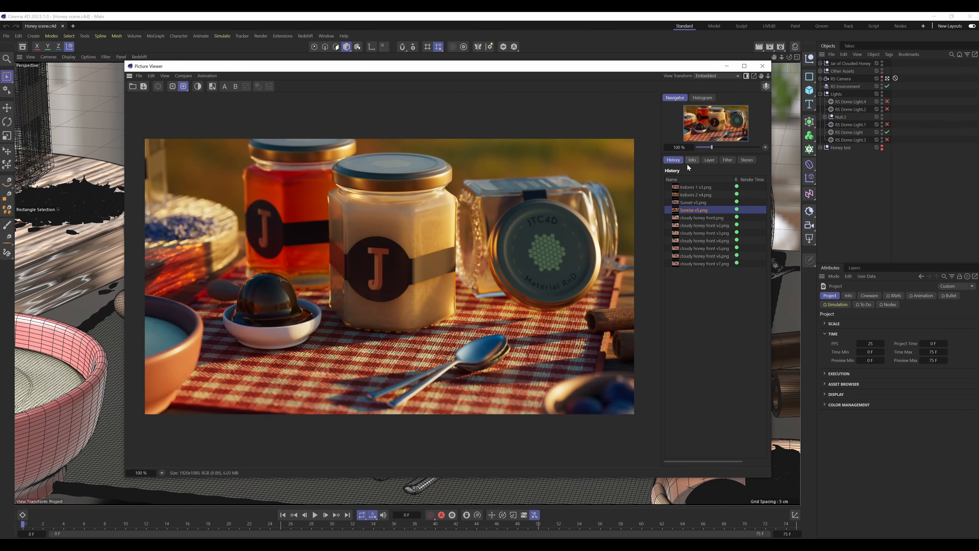
Examine the cloudy honey front renders from the first version through v7, comparing the honey's look in each
click(719, 217)
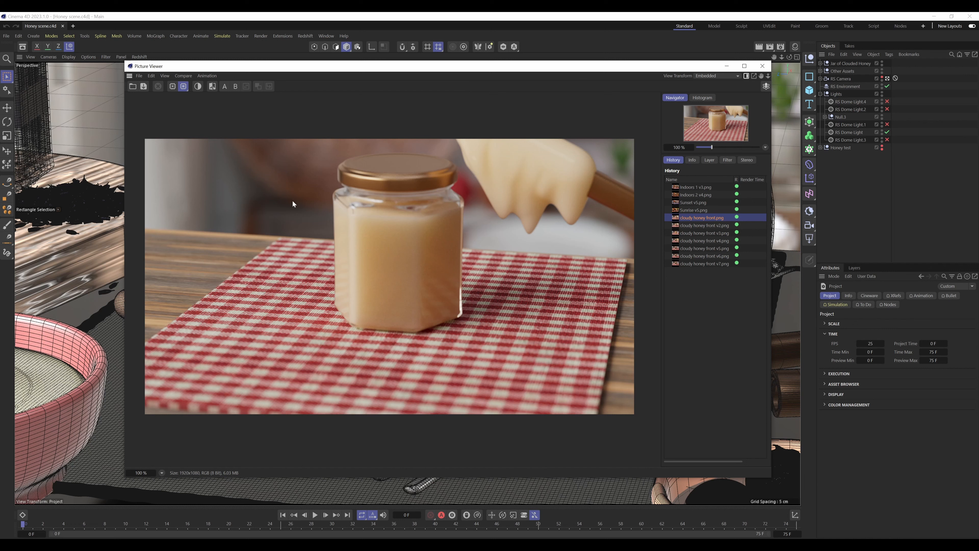
click(720, 227)
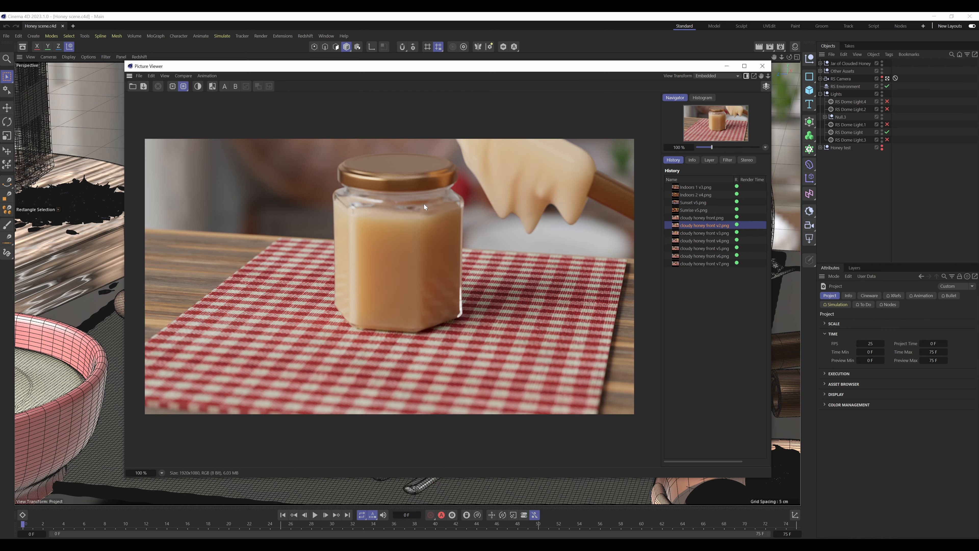
click(719, 219)
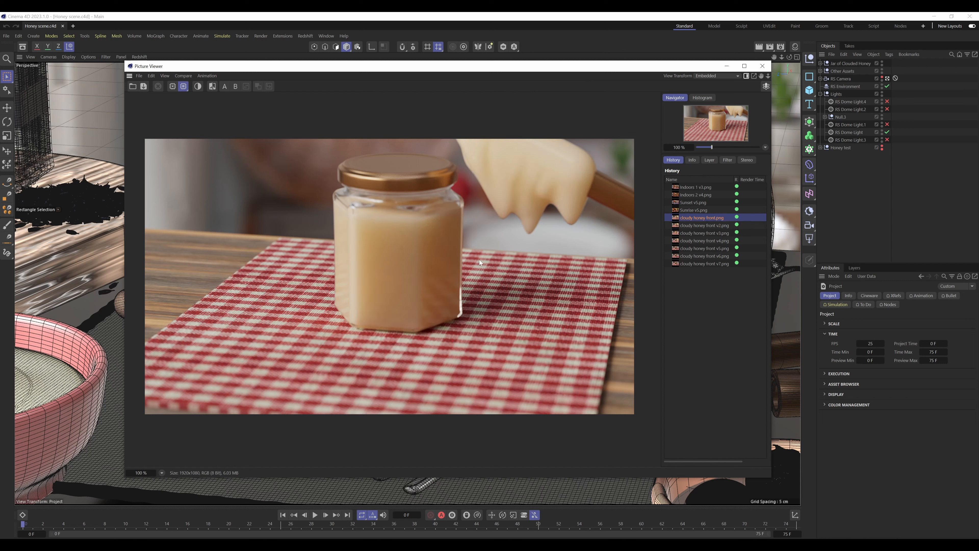
click(693, 225)
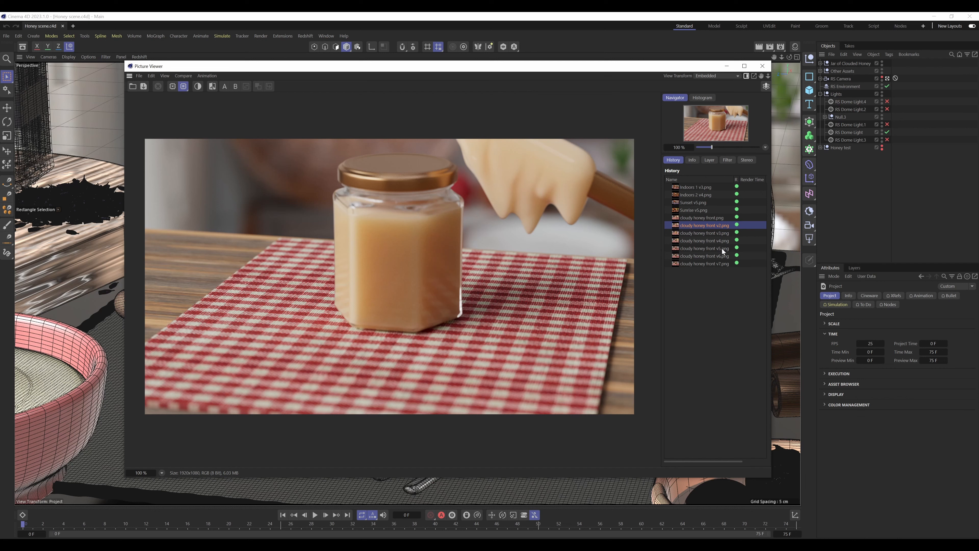
click(702, 233)
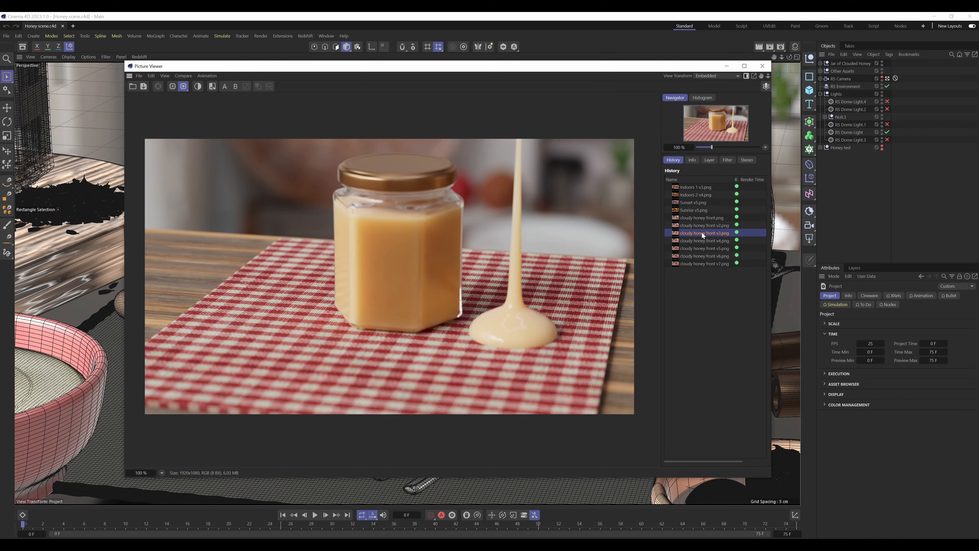
click(711, 241)
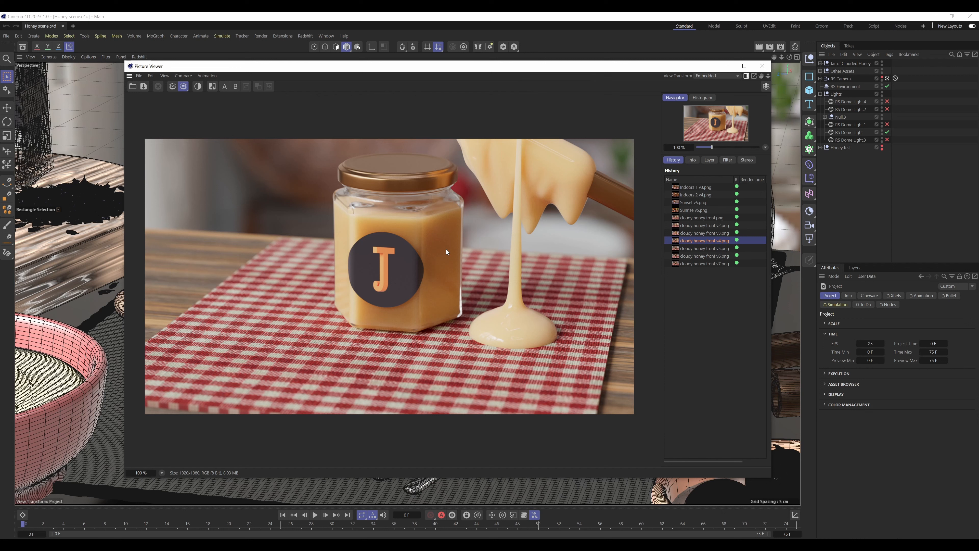
click(707, 248)
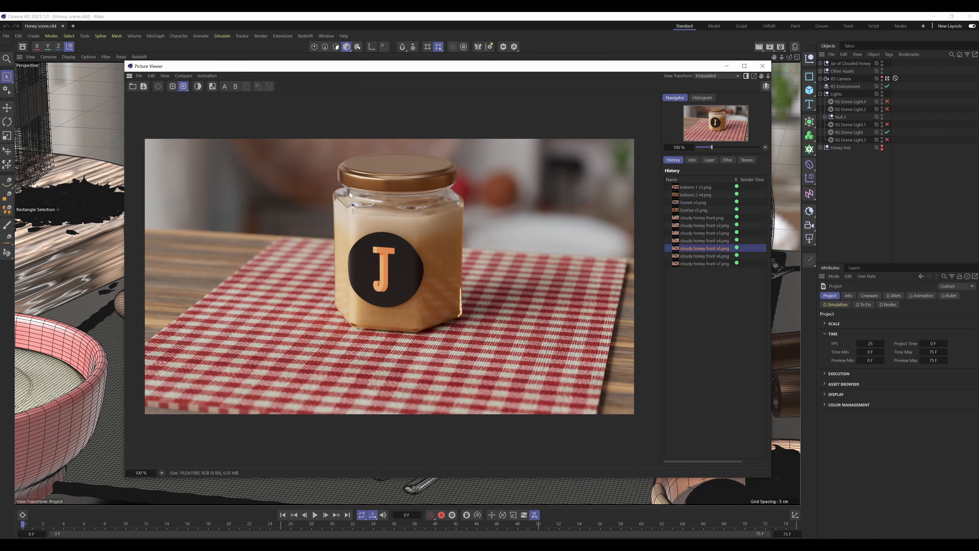
click(718, 256)
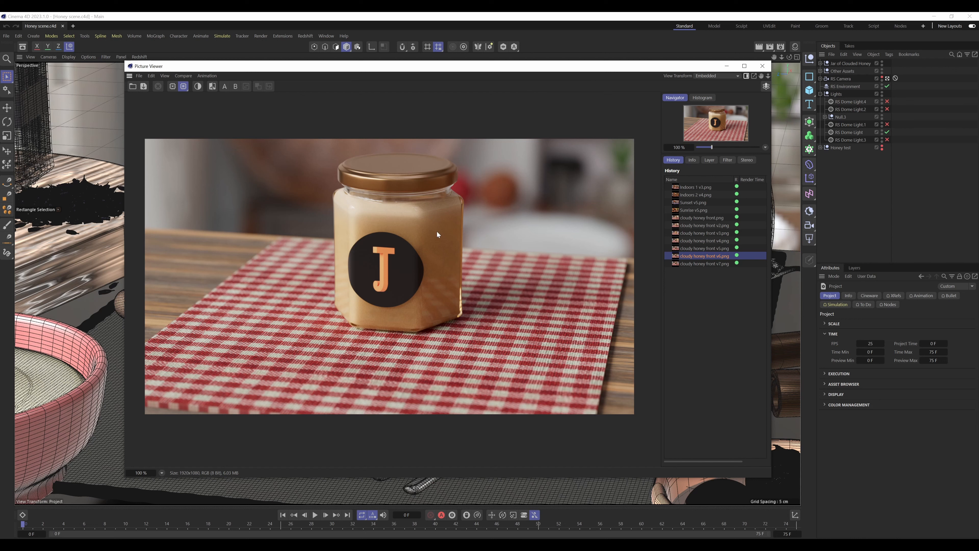
click(701, 263)
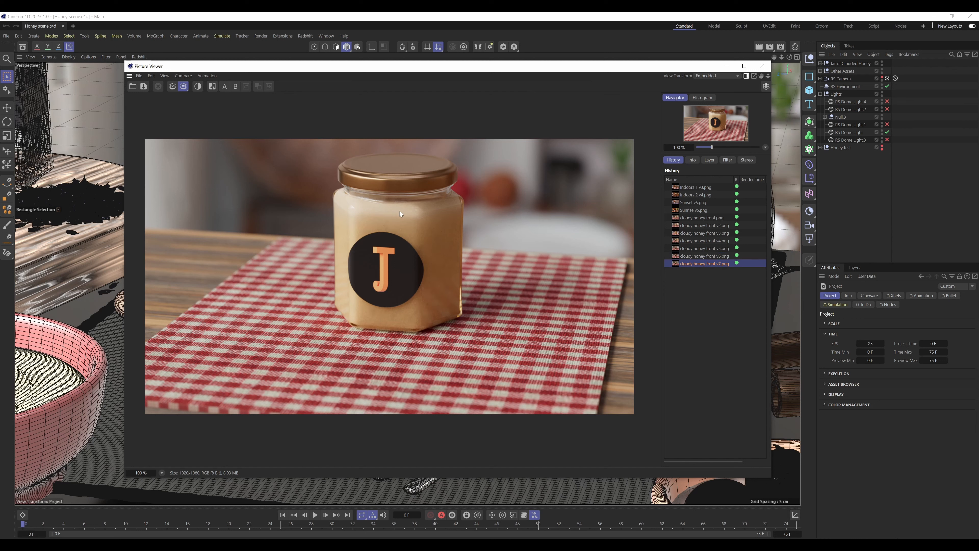
Compare the cloudy honey front v6 and v7 renders repeatedly, and minimize the Picture Viewer
click(707, 256)
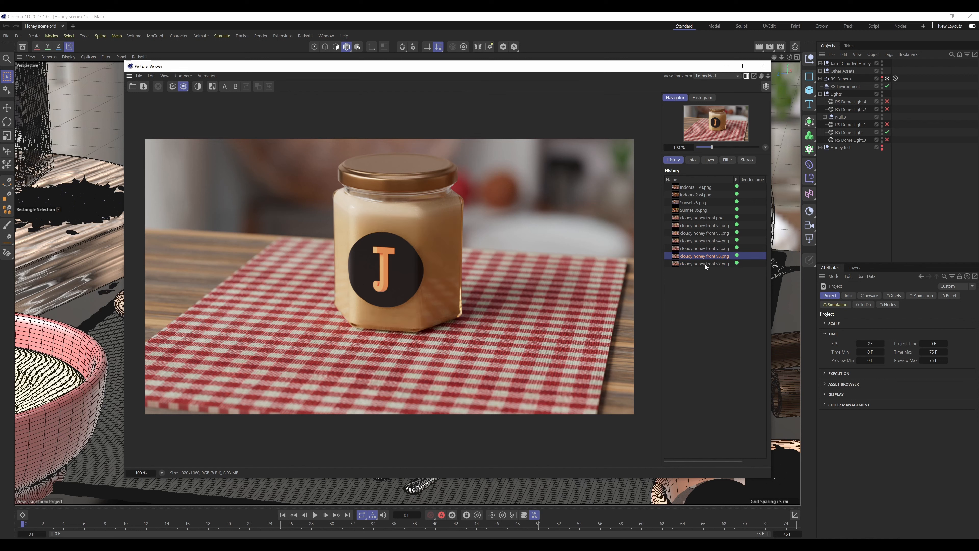
click(705, 263)
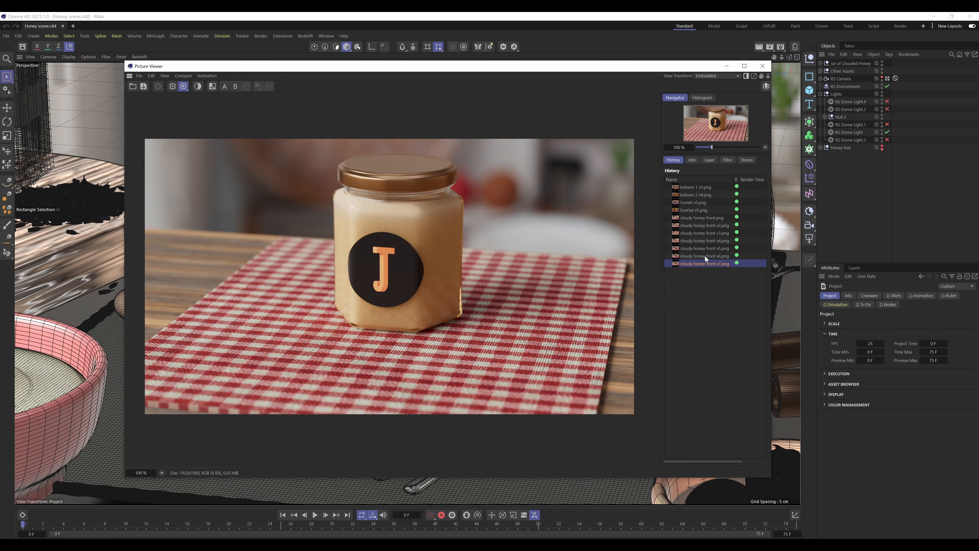
click(705, 256)
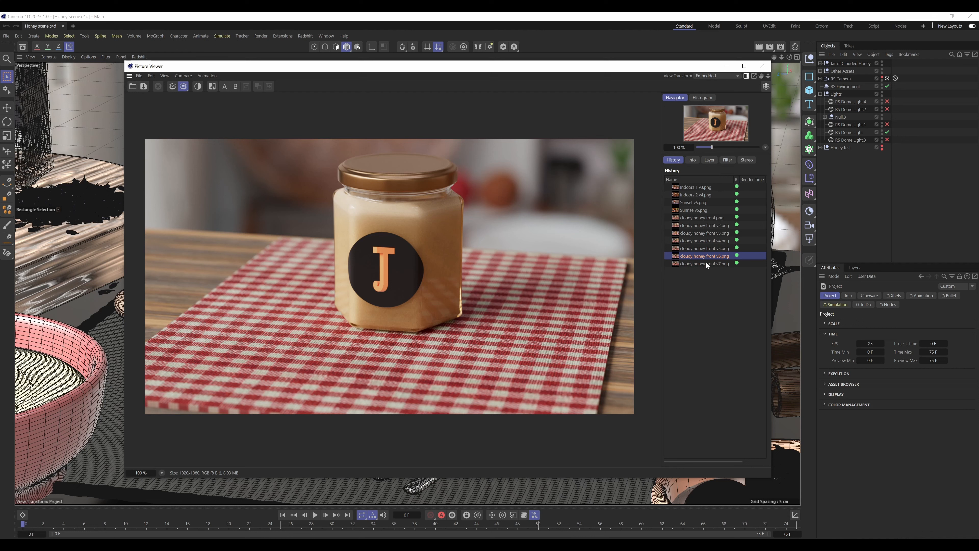
click(706, 263)
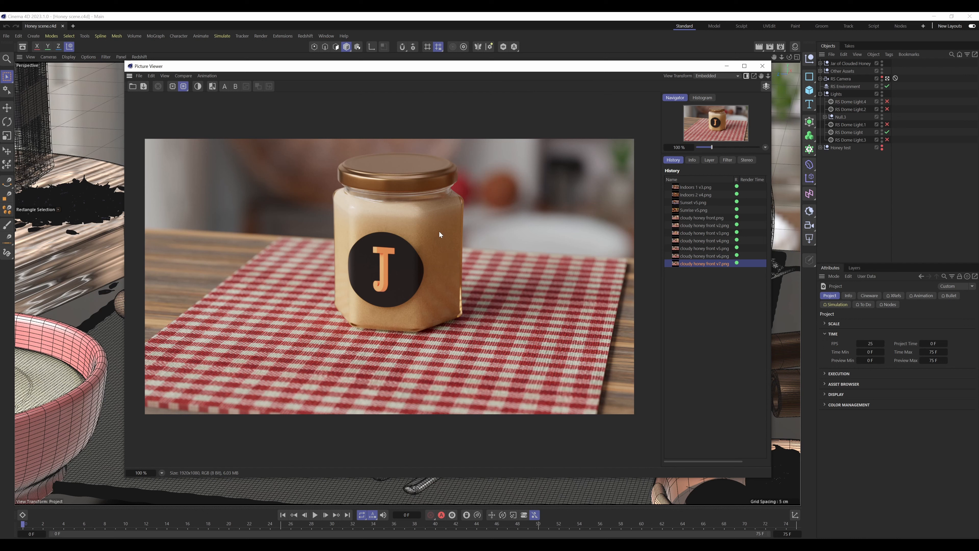
click(713, 255)
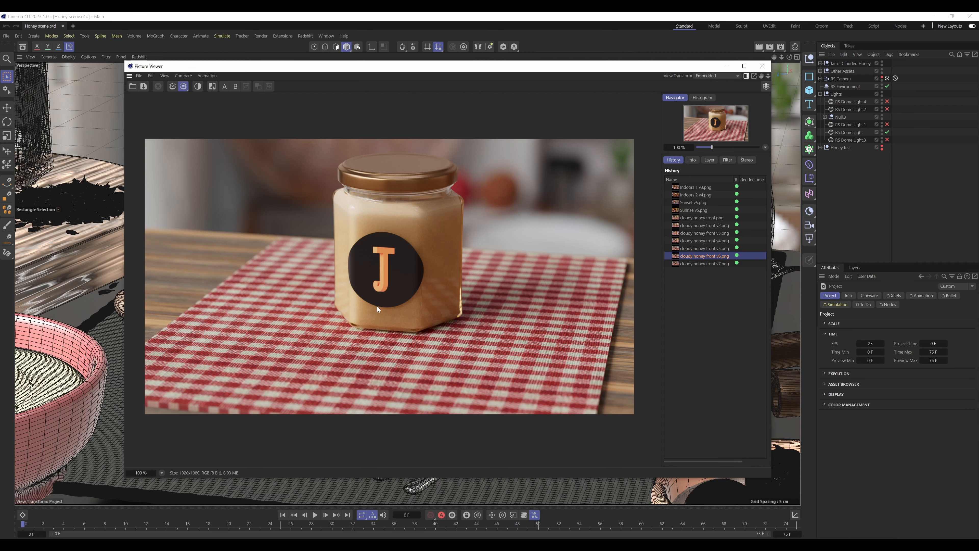
click(721, 264)
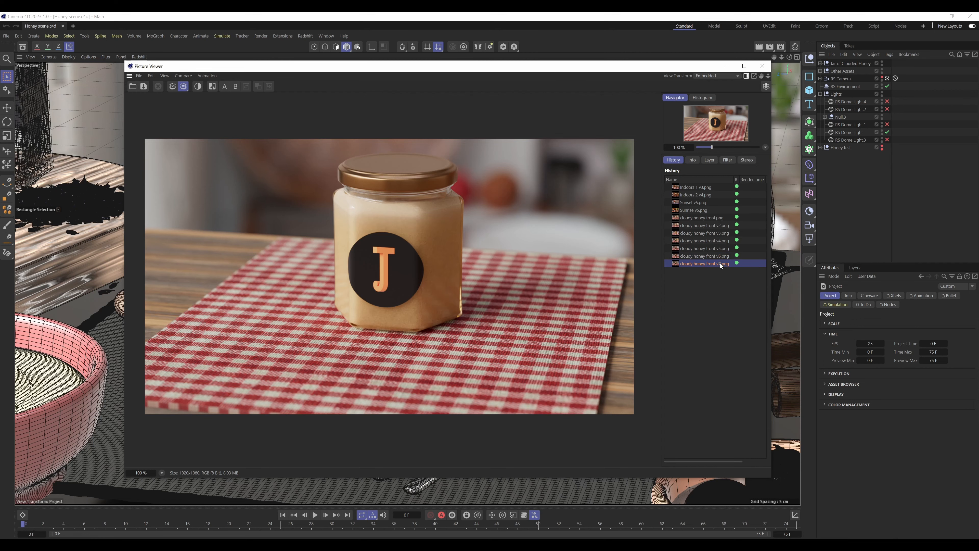
click(728, 67)
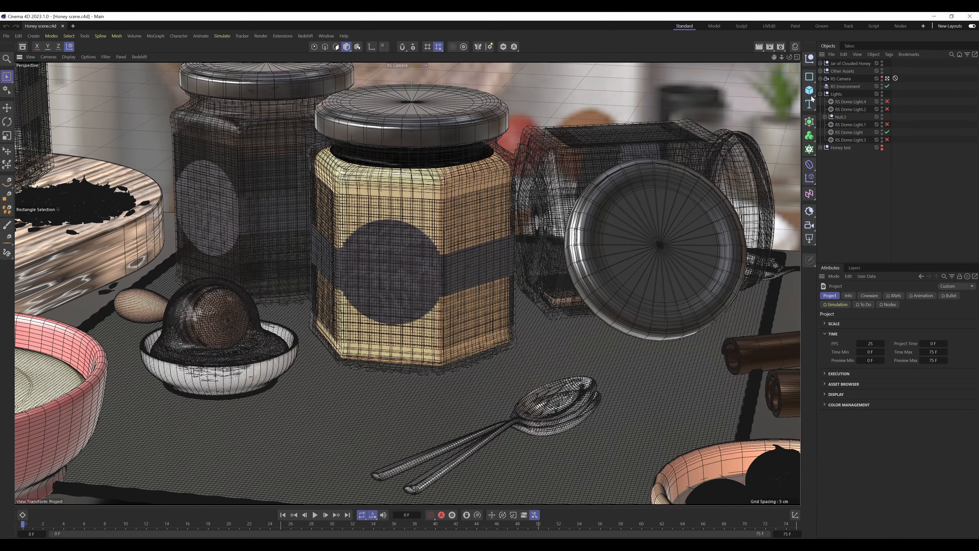
Copy the Jar of Clouded Honey group and the Table from the honey scene into a new project
click(850, 64)
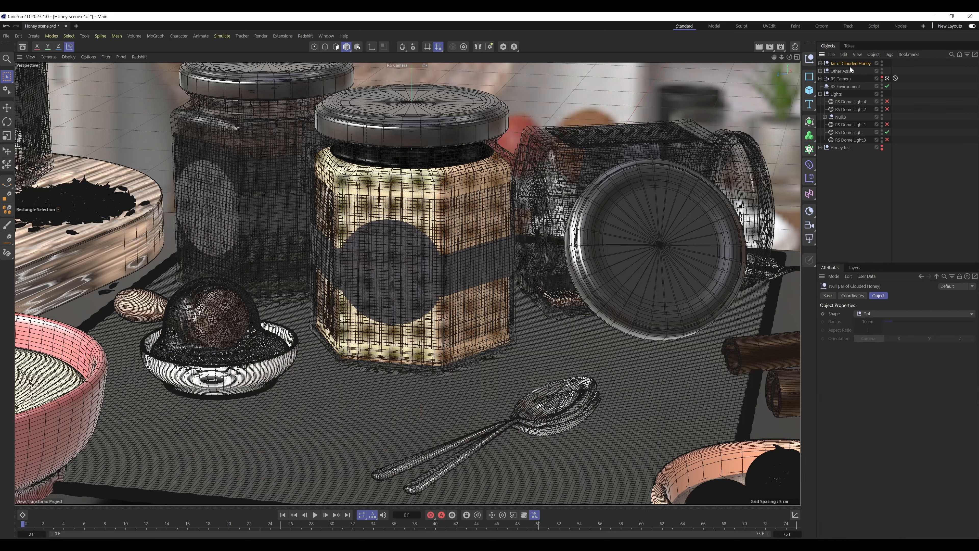
shift+click(169, 229)
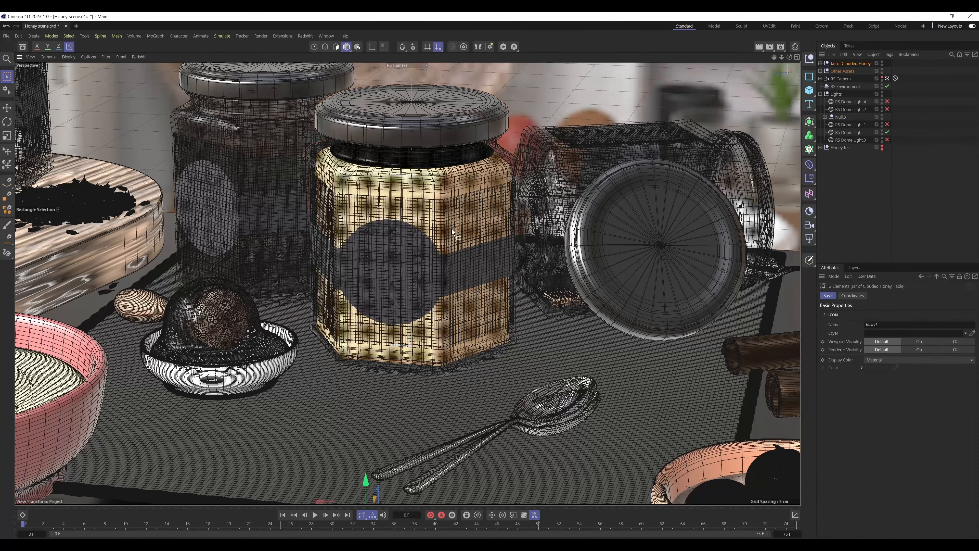
click(76, 25)
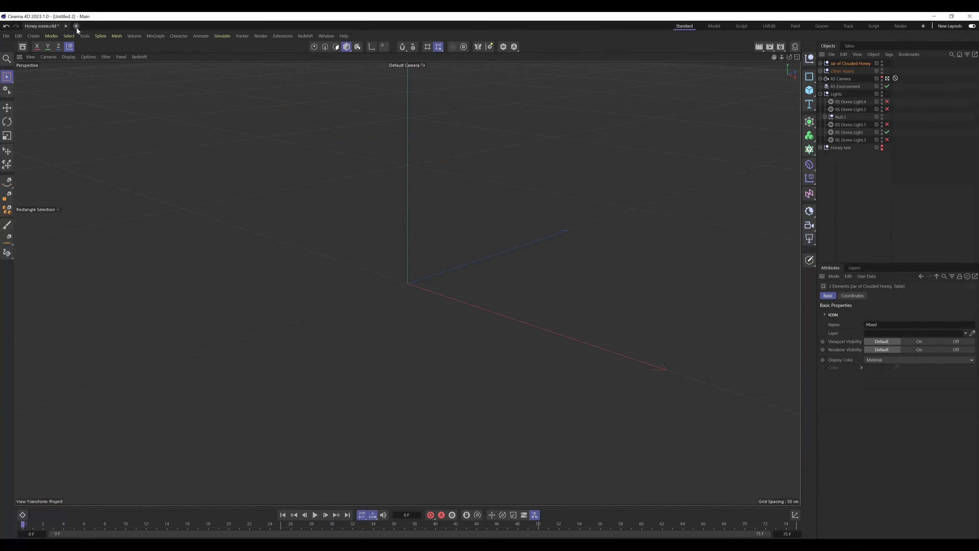
key(ctrl+v)
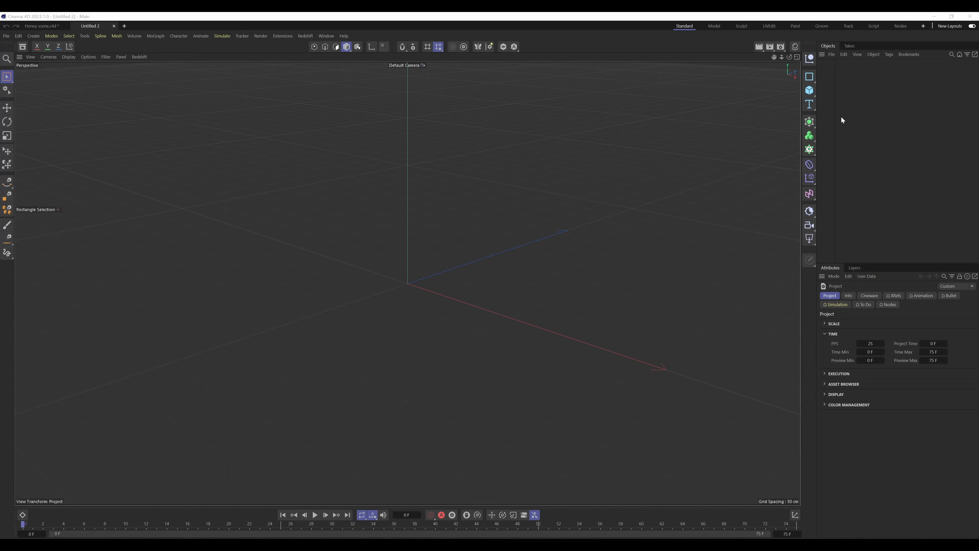
click(547, 375)
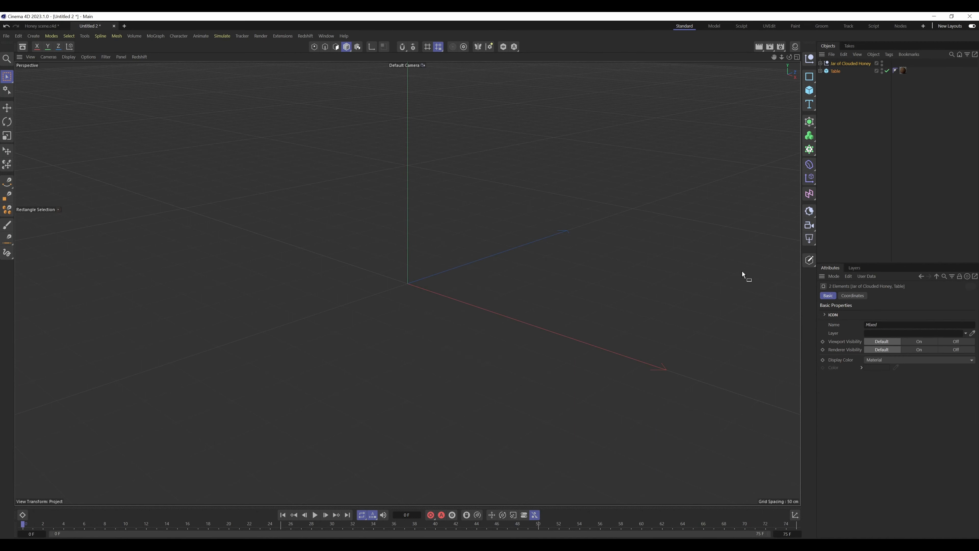
click(861, 110)
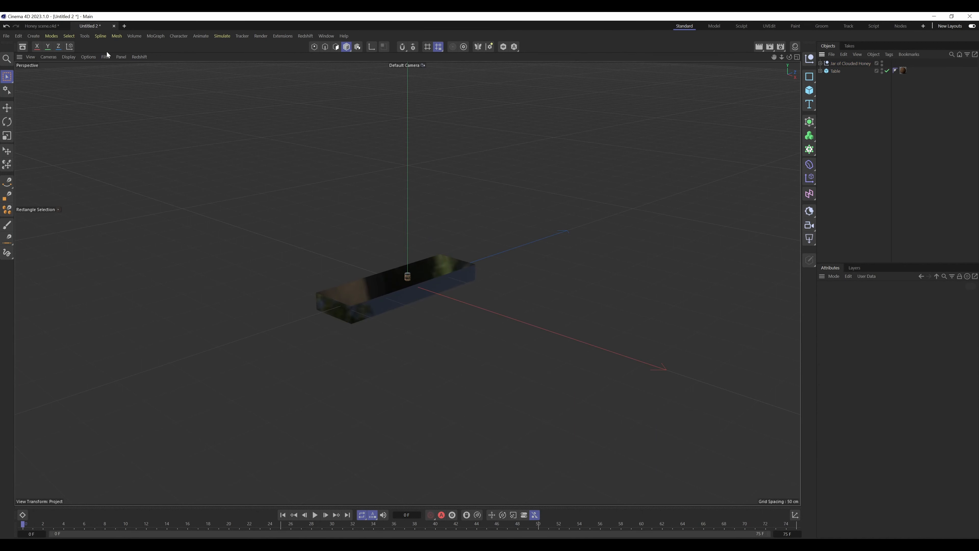
Copy the RS Camera and the enabled RS Dome Light from the honey scene into the new project and look through that camera
click(43, 25)
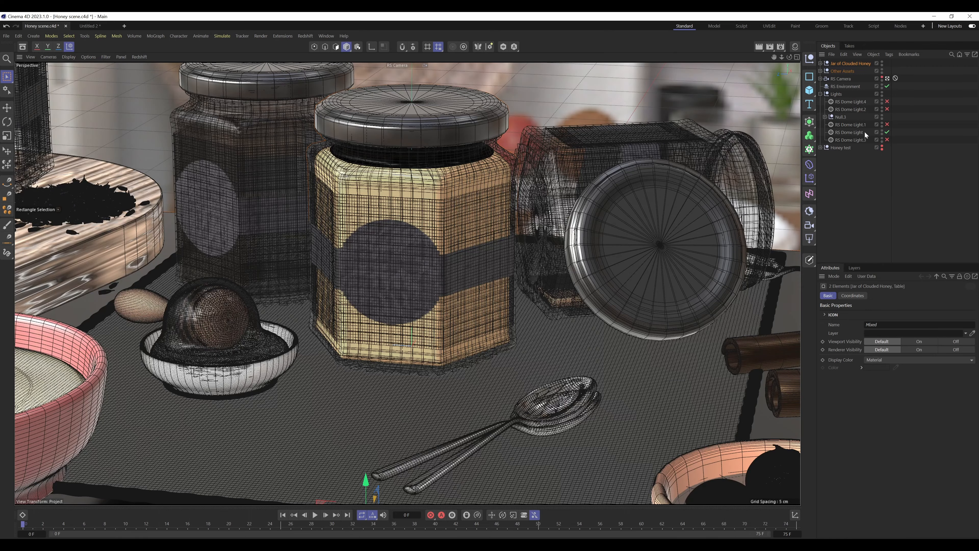
ctrl+click(841, 79)
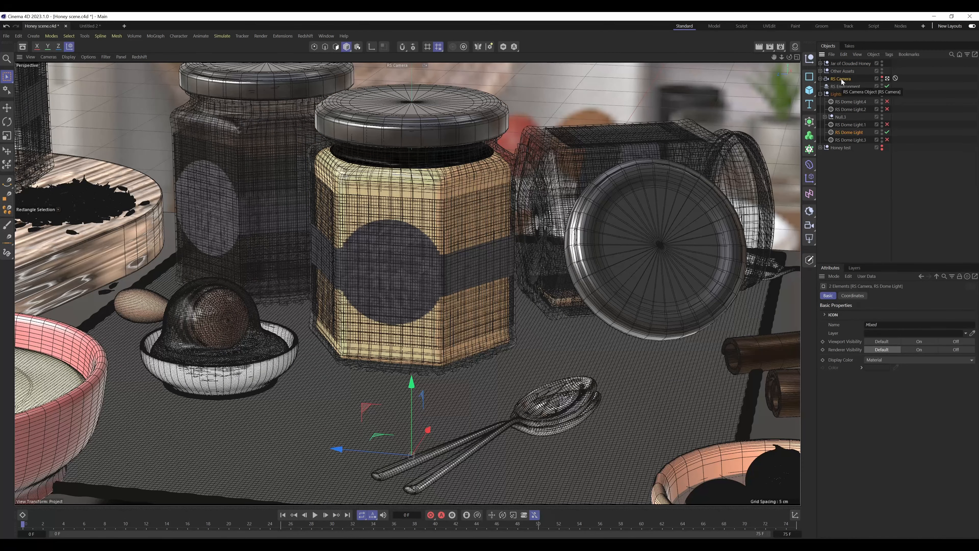
click(99, 26)
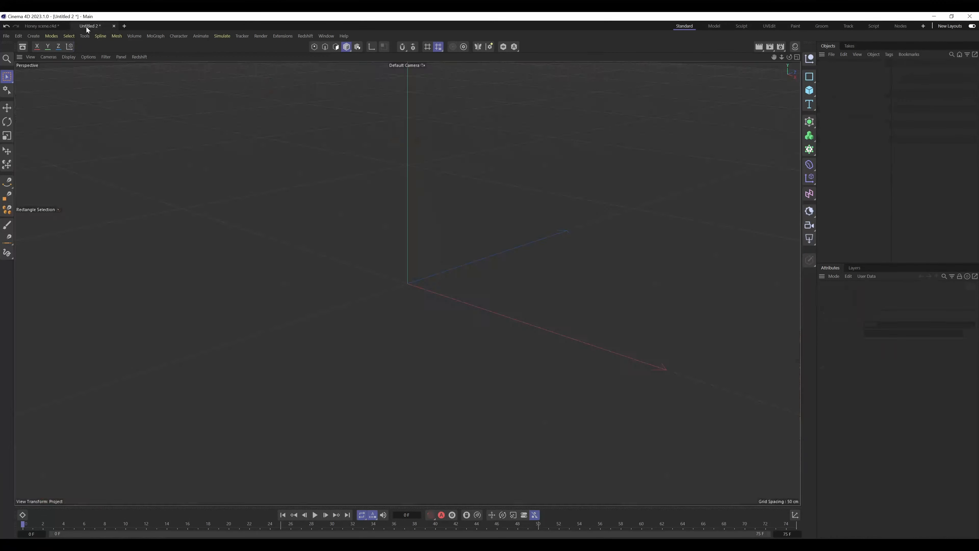
key(ctrl+v)
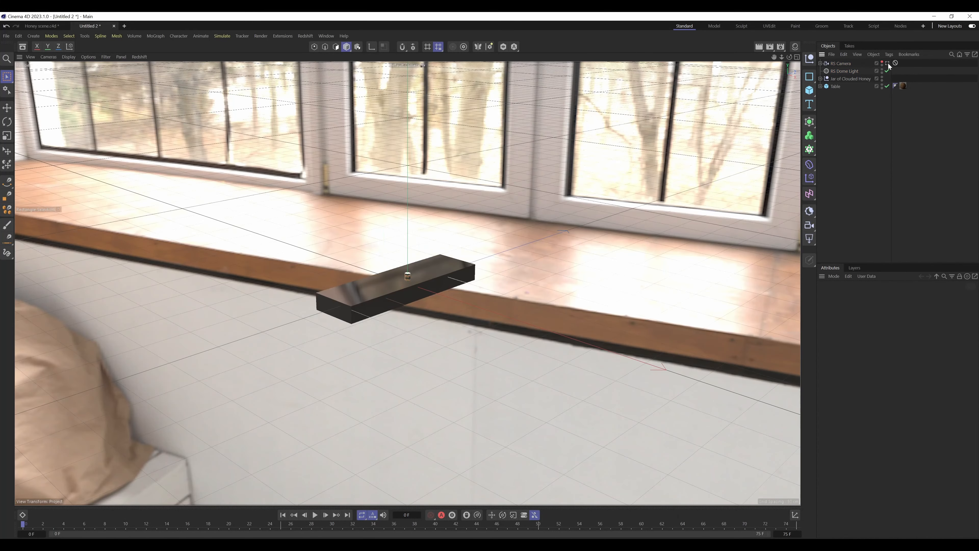
click(888, 64)
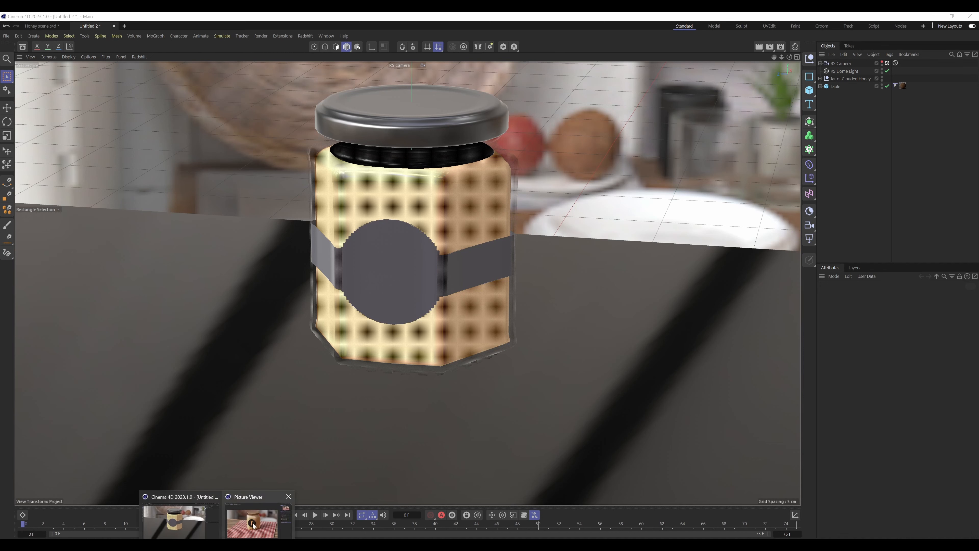
Open the Redshift RenderView, enlarge its window and reposition it over the viewport
click(252, 523)
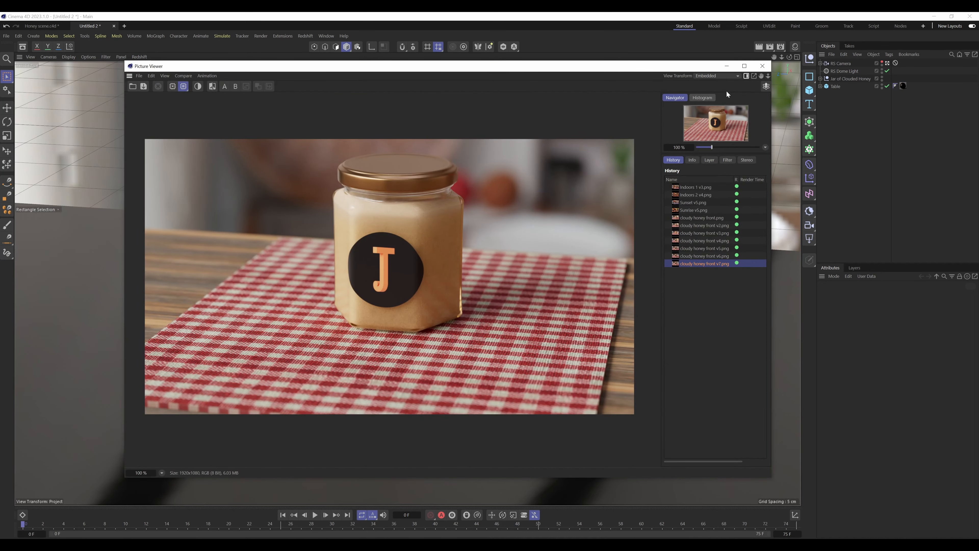
click(727, 66)
click(305, 36)
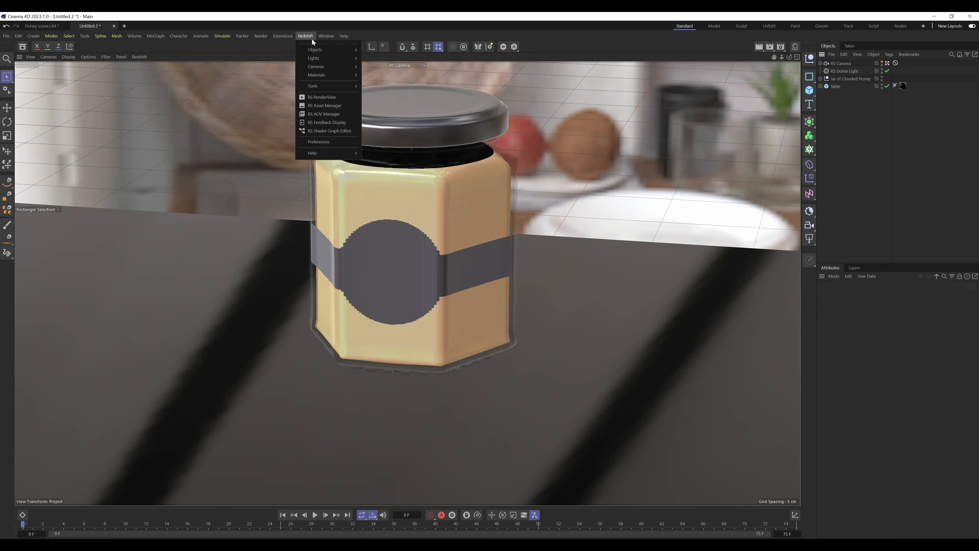
click(325, 97)
drag(353, 101, 131, 102)
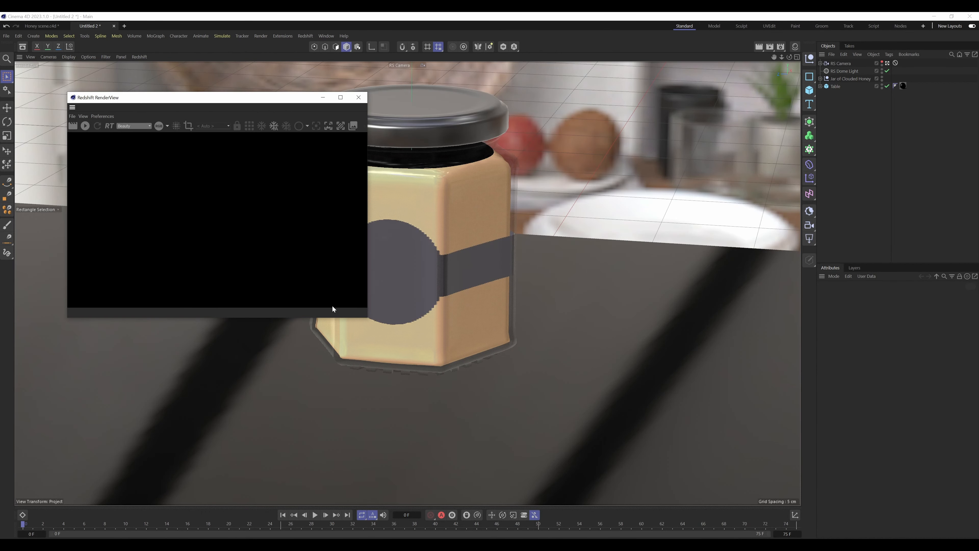
drag(369, 317, 520, 400)
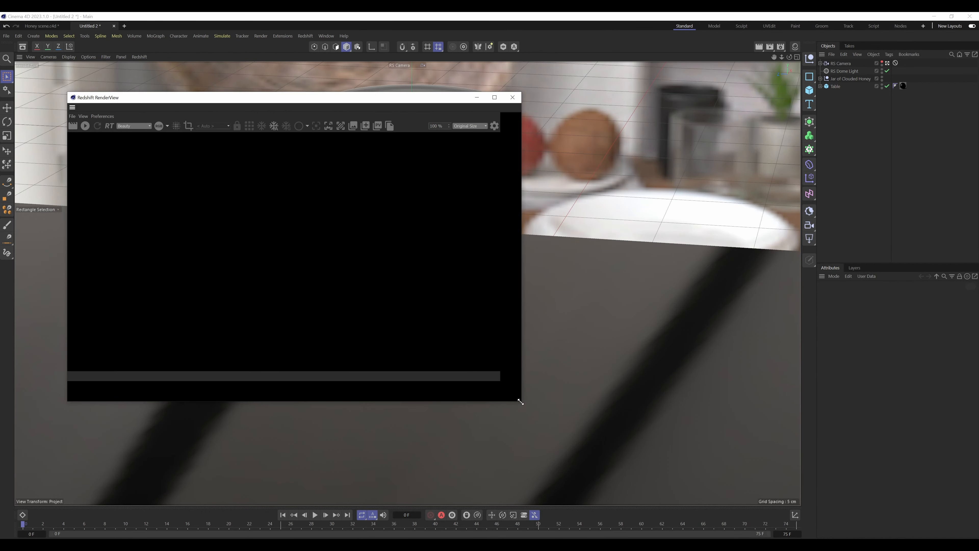
drag(188, 101, 637, 166)
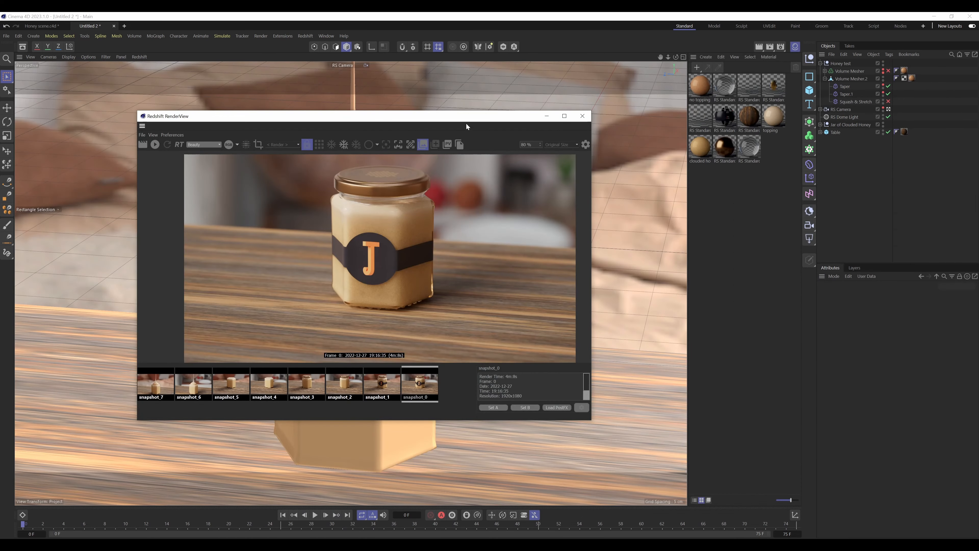
Reposition the RenderView and review the honey jar in snapshot_1, snapshot_2 and snapshot_3 at a closer zoom
drag(467, 118, 541, 146)
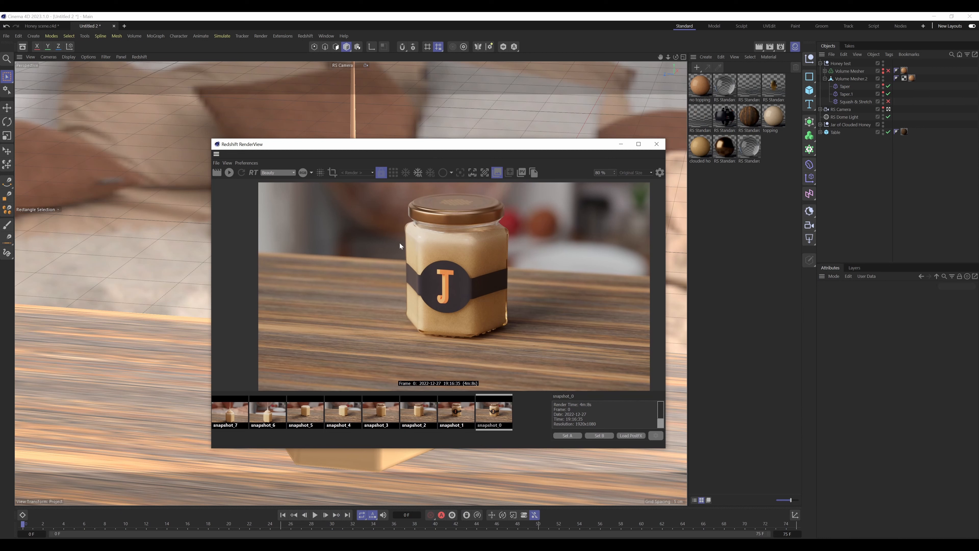
click(453, 415)
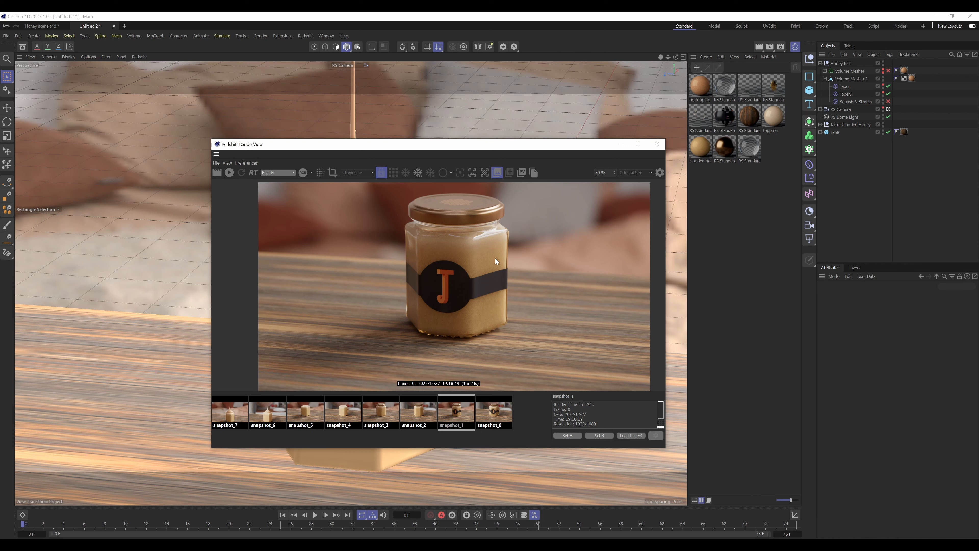
click(425, 412)
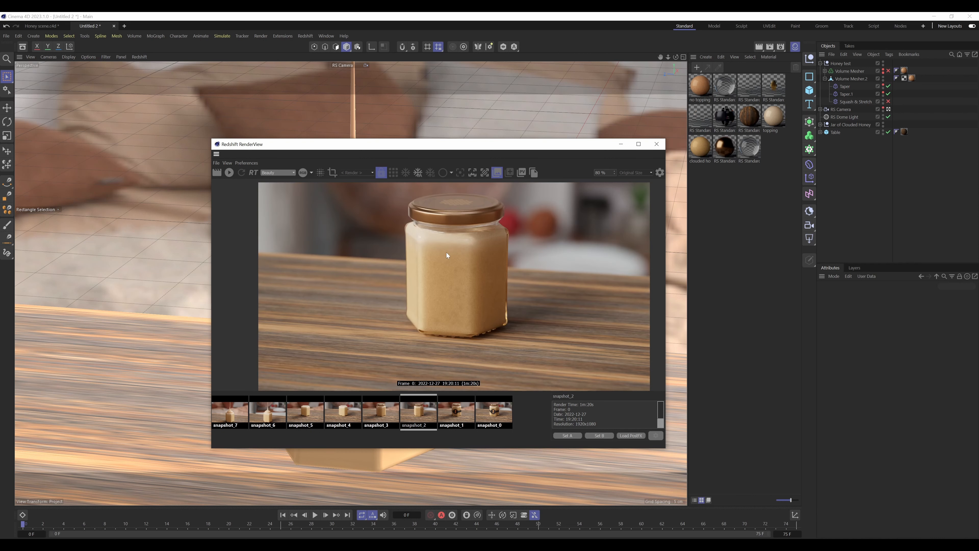
scroll(456, 288, up, 2)
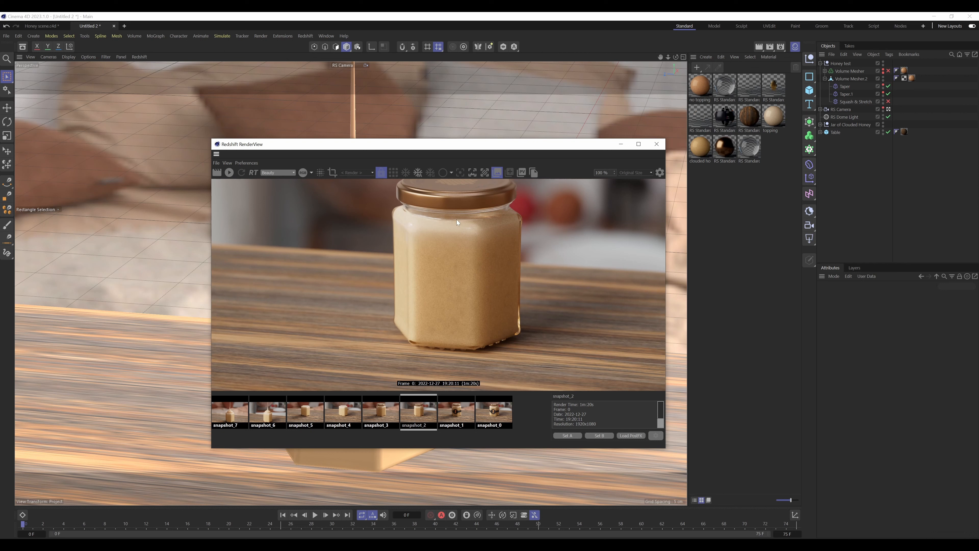
click(387, 415)
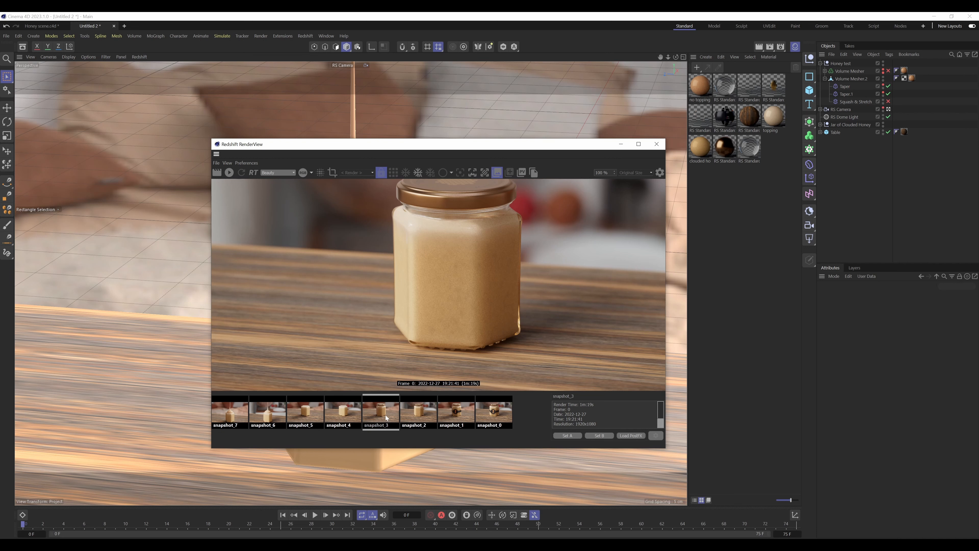
click(419, 412)
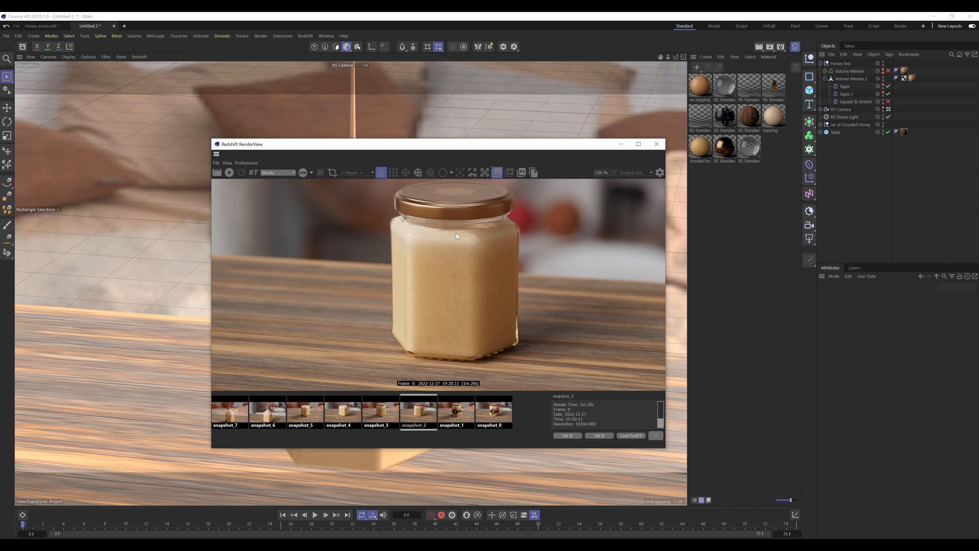
click(381, 410)
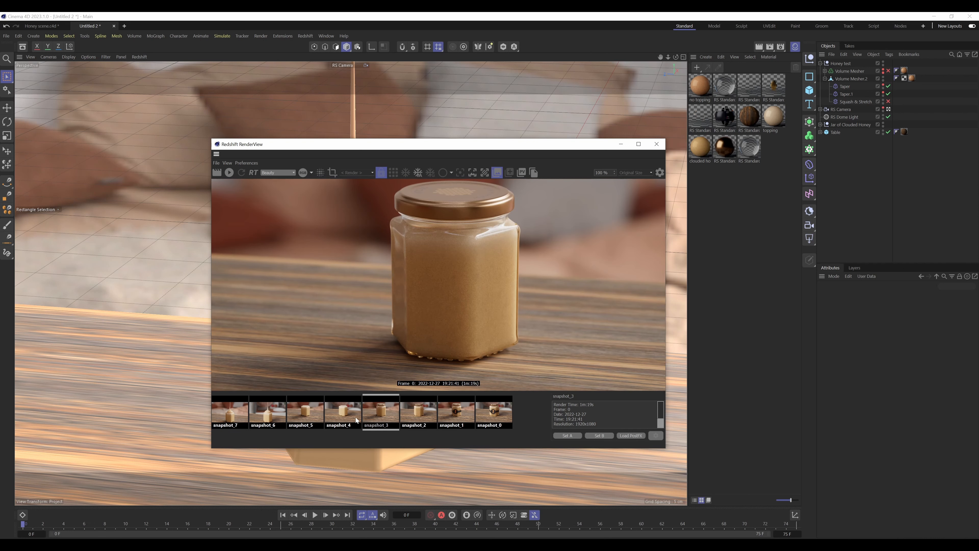
Compare the honey without its jar in snapshot_4 and snapshot_5 with the jarred honey in snapshot_2
click(352, 412)
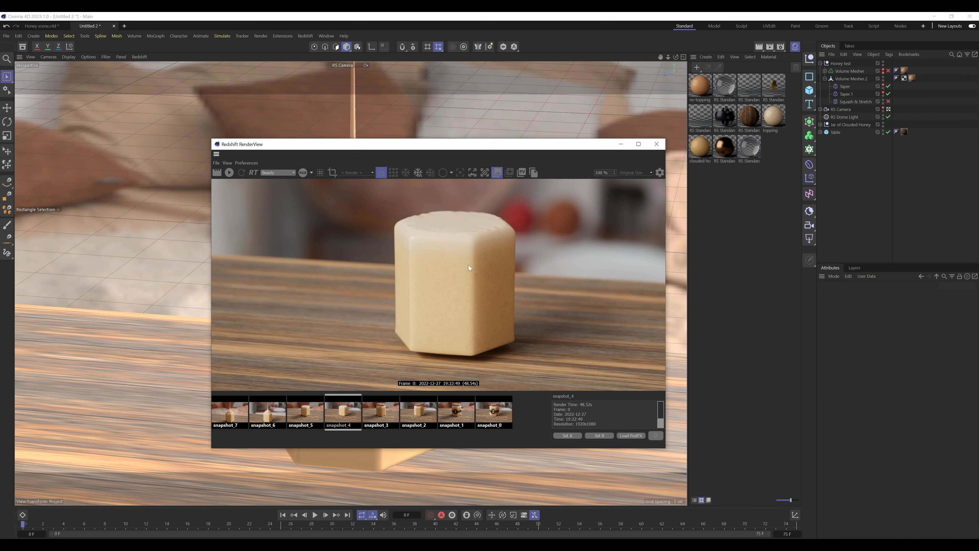
click(314, 406)
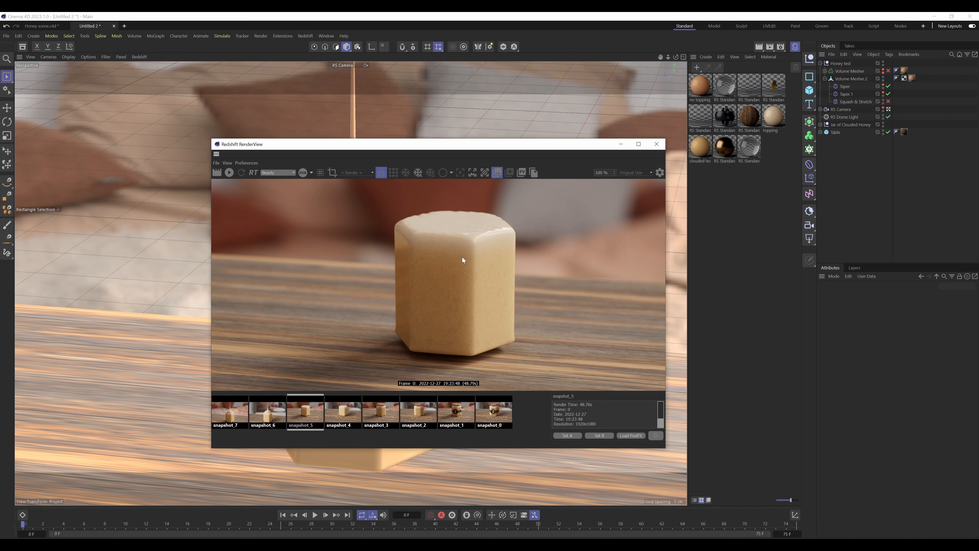
click(345, 412)
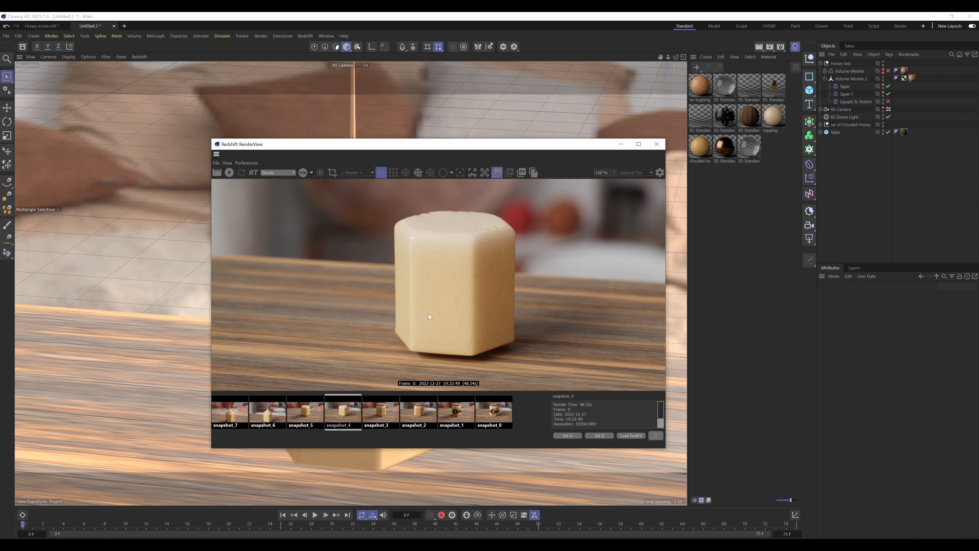
click(420, 408)
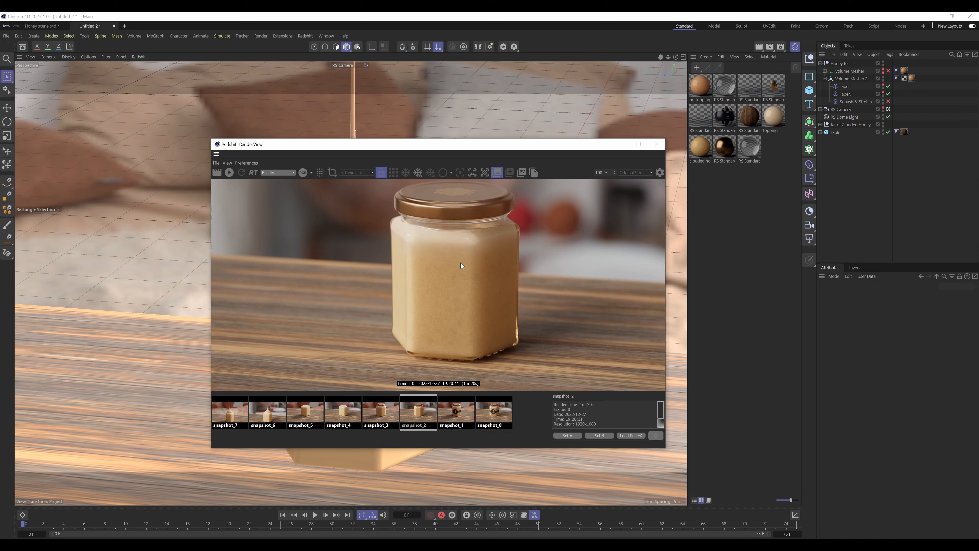
click(348, 401)
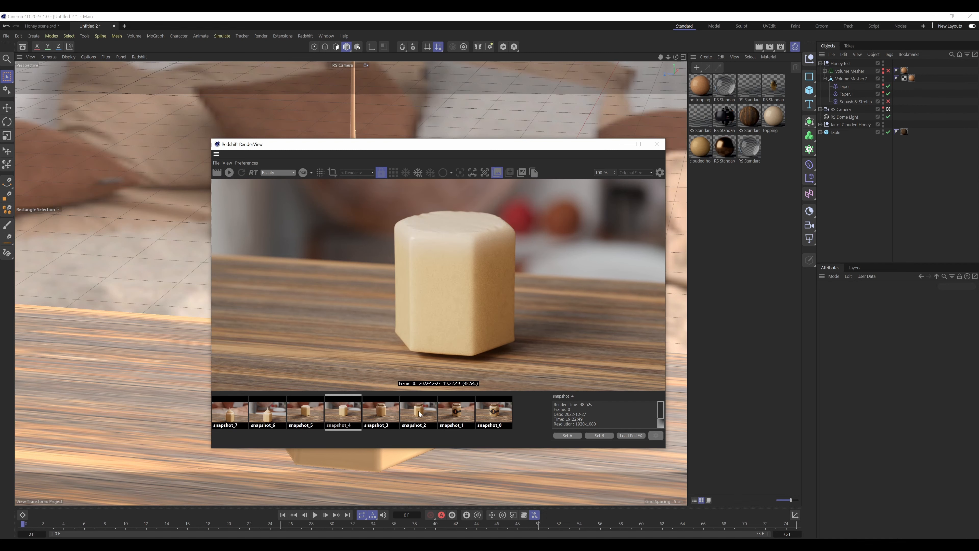
Review the cloudy honey front v2, v3 and v4 renders in the Picture Viewer, and minimize it
click(218, 544)
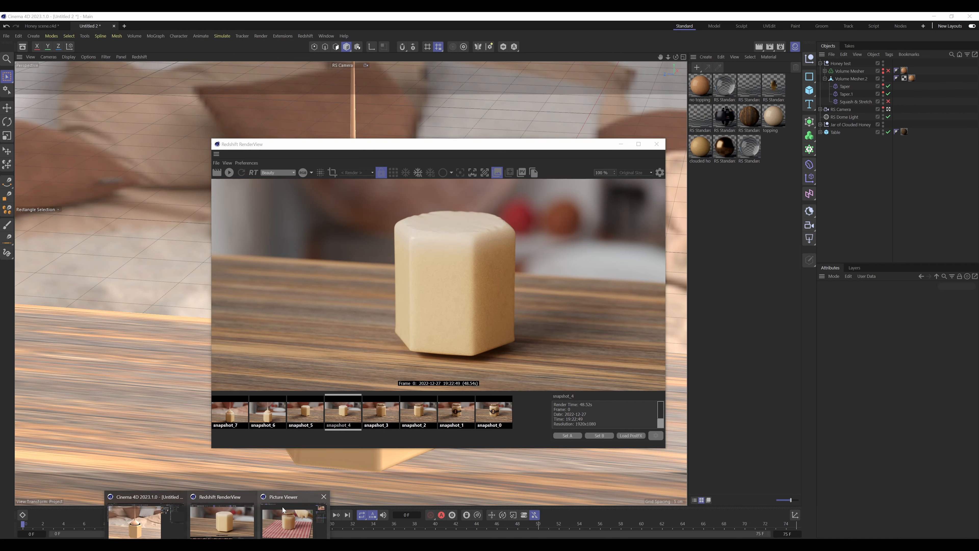
click(284, 516)
click(705, 226)
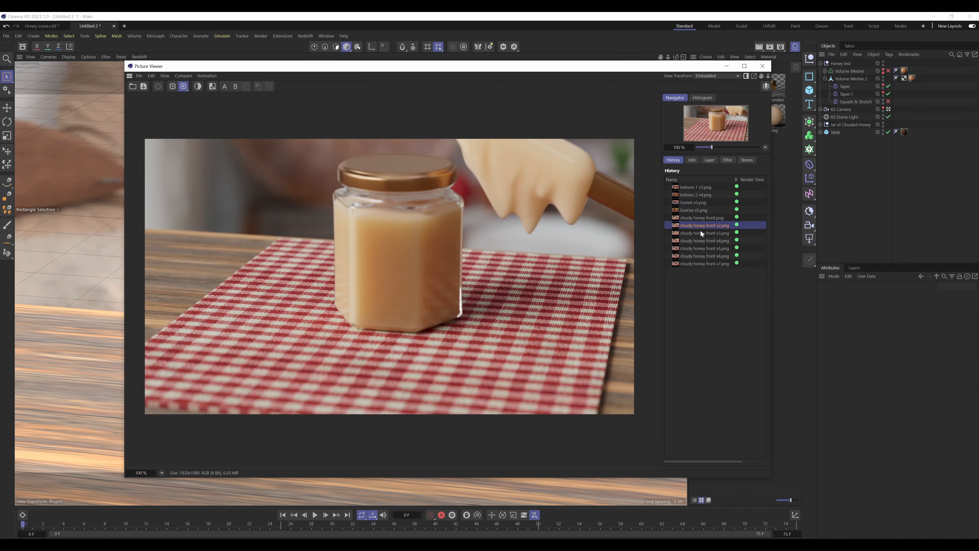
click(700, 234)
click(700, 241)
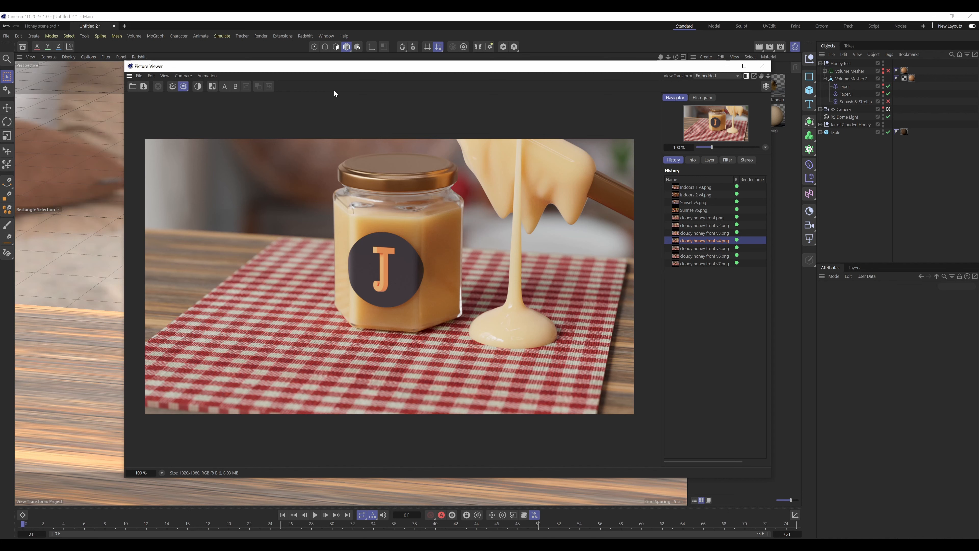
click(727, 66)
Display snapshot_2, move the RenderView higher over the viewport, and show the attributes of the clear glass material
click(396, 411)
click(419, 411)
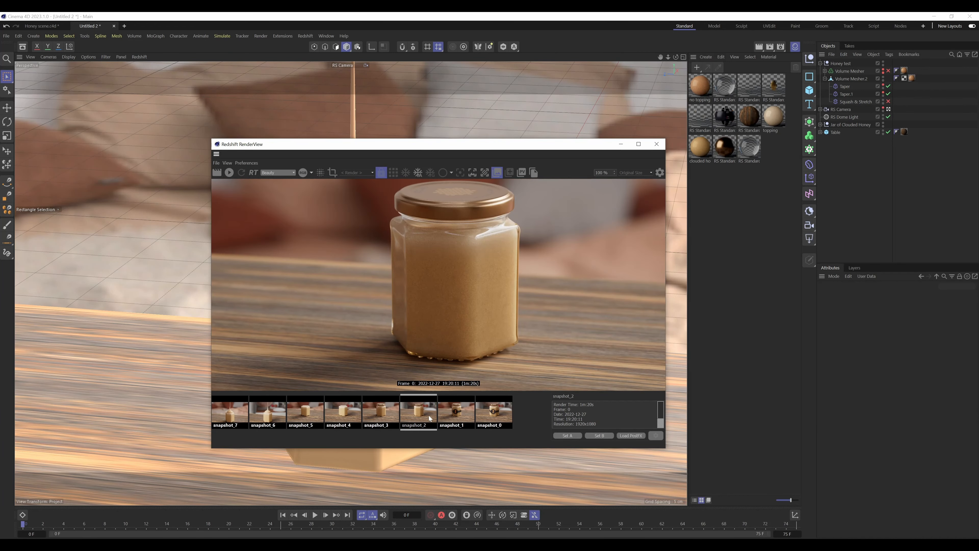
drag(534, 151, 477, 81)
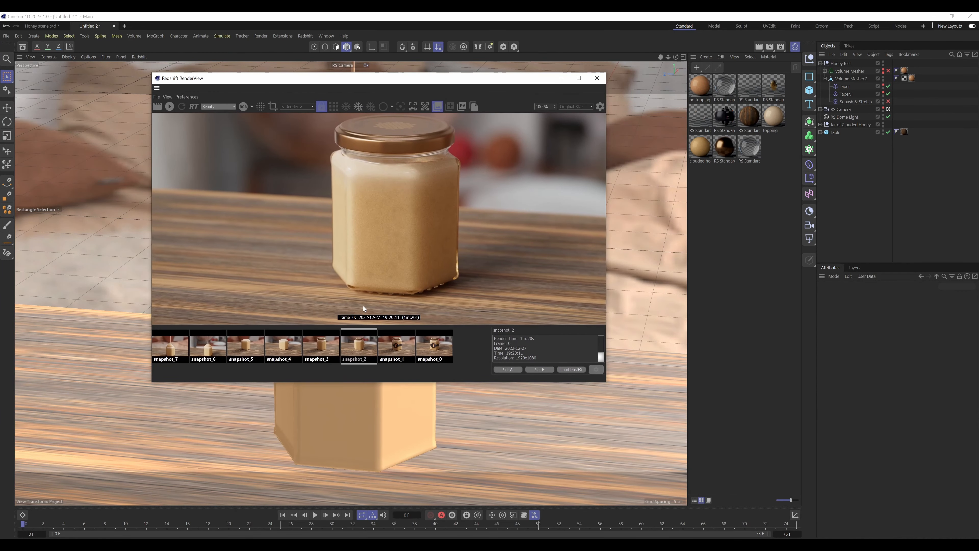
click(749, 151)
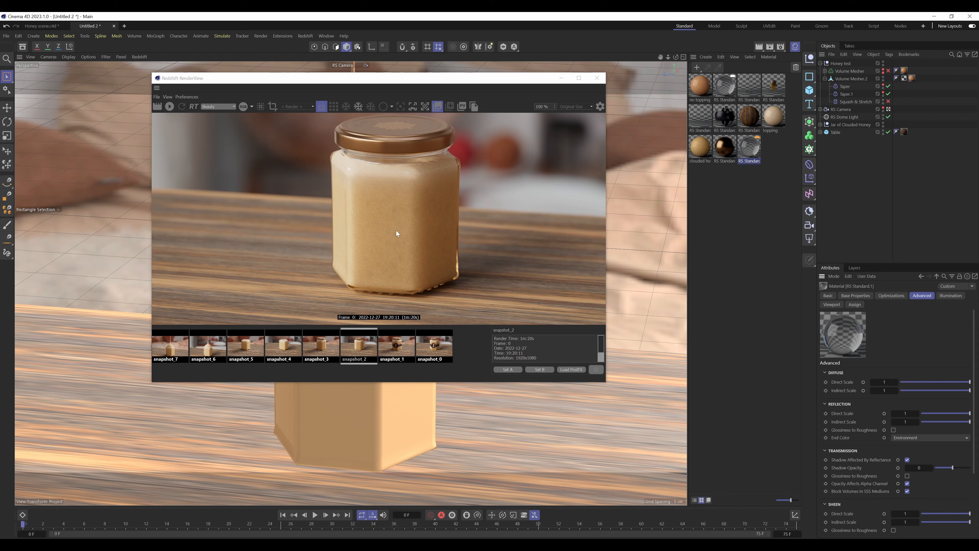
Compare the bare honey in snapshot_4 with the honey behind glass in snapshot_2
click(279, 345)
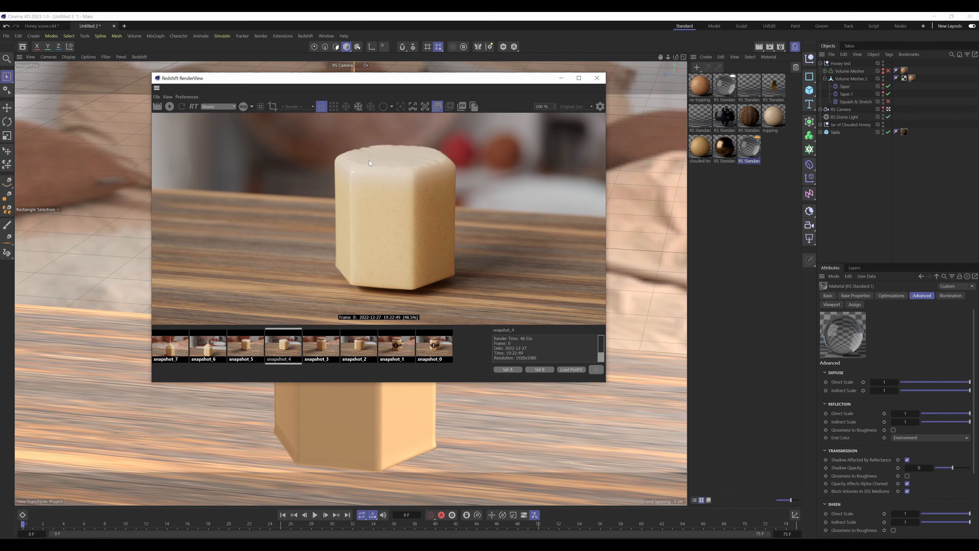
click(357, 346)
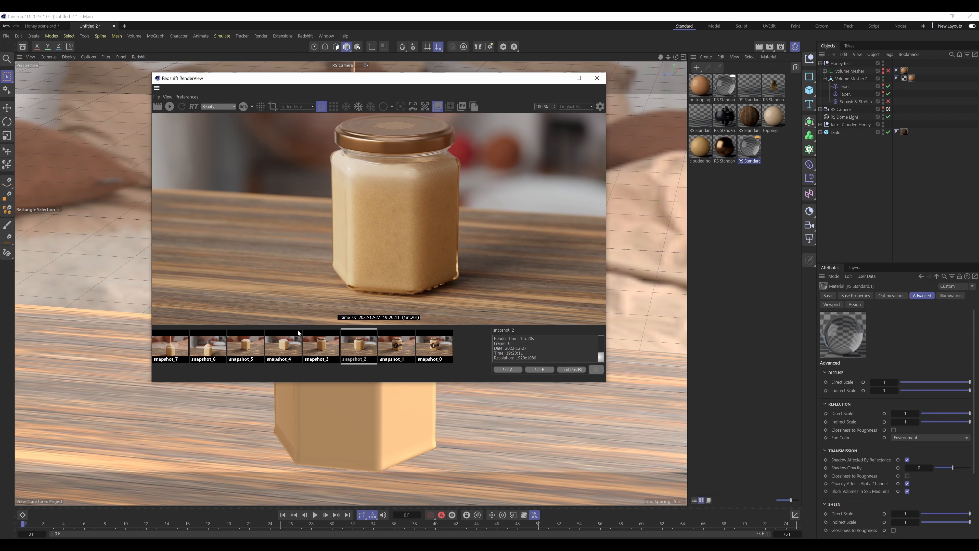
click(277, 347)
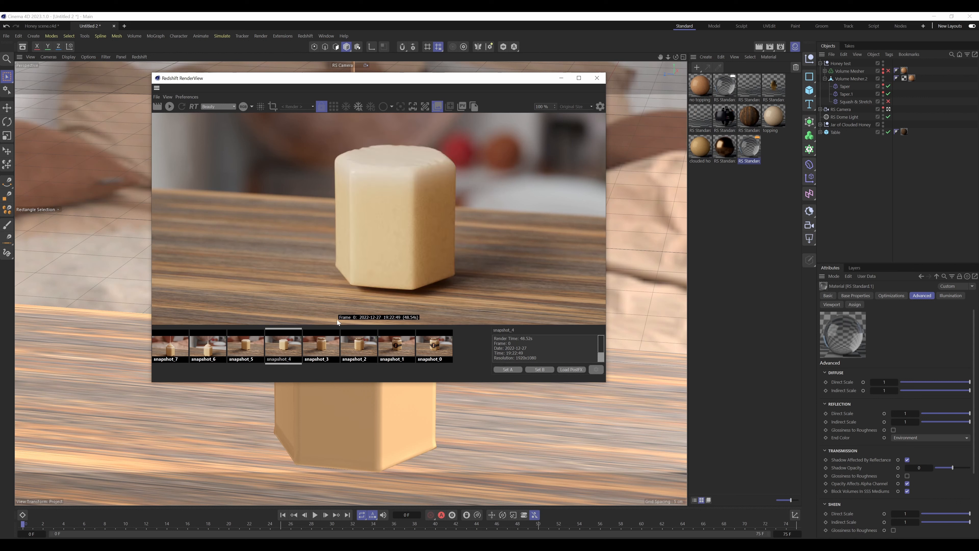
Examine the poured honey topping in snapshot_6 and snapshot_7 at different zoom levels
click(214, 349)
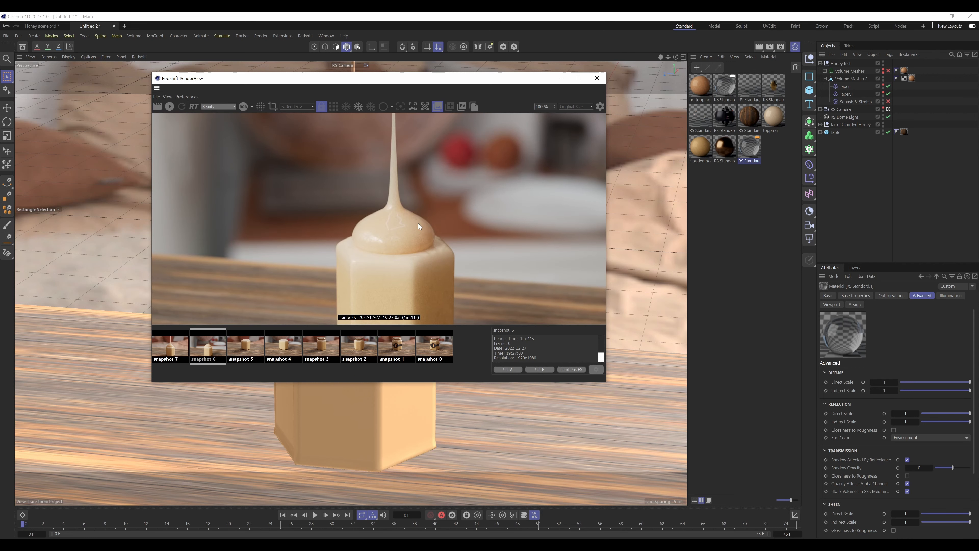
scroll(397, 229, down, 1)
scroll(404, 219, down, 1)
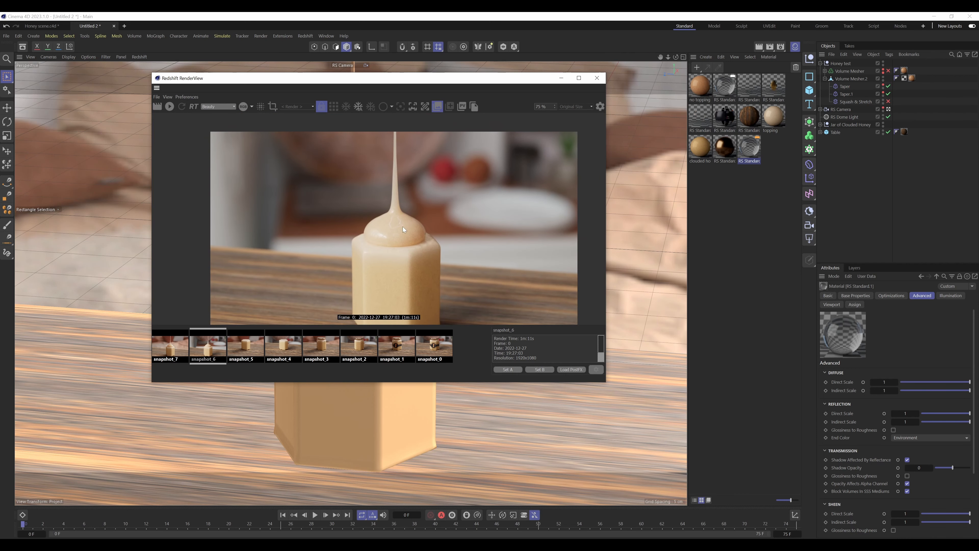
scroll(400, 233, up, 2)
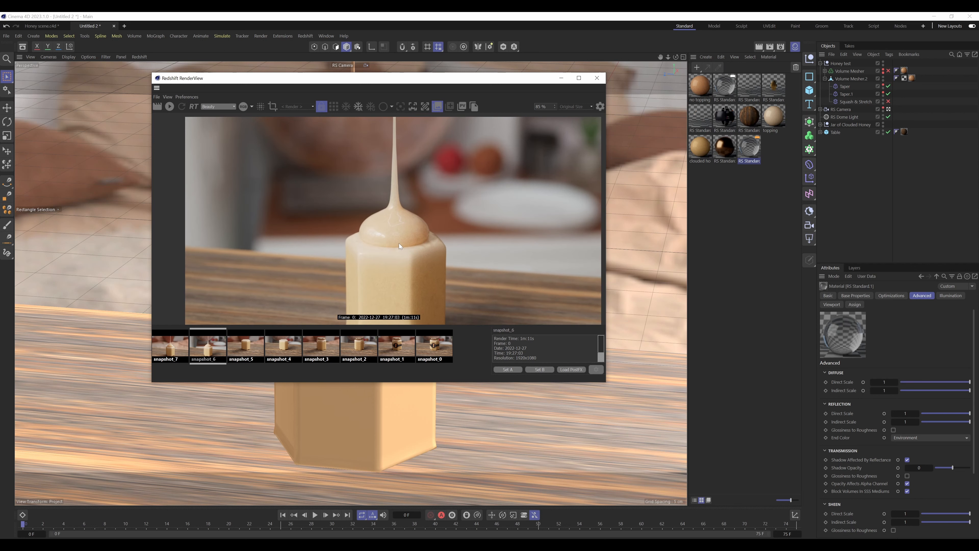
scroll(397, 214, down, 1)
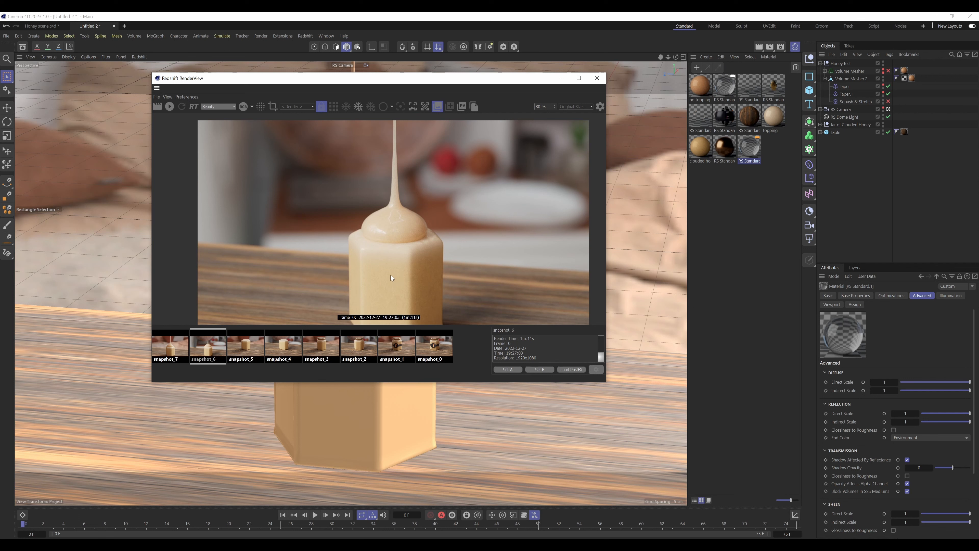
scroll(390, 221, up, 1)
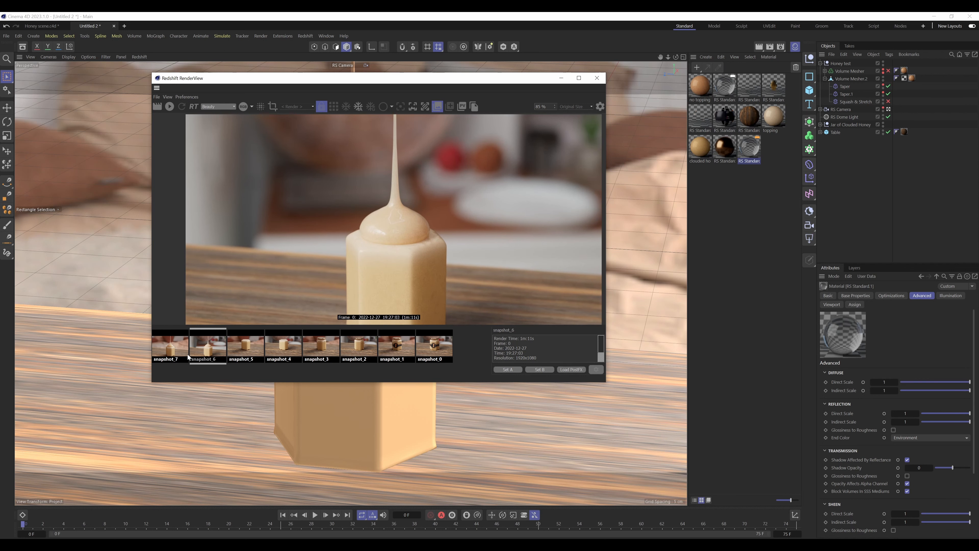
click(175, 344)
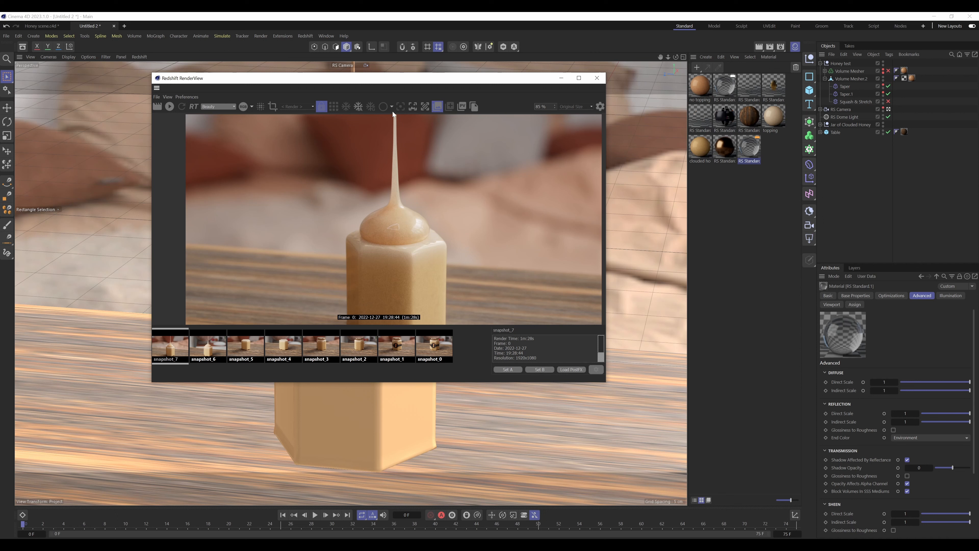
scroll(397, 189, down, 2)
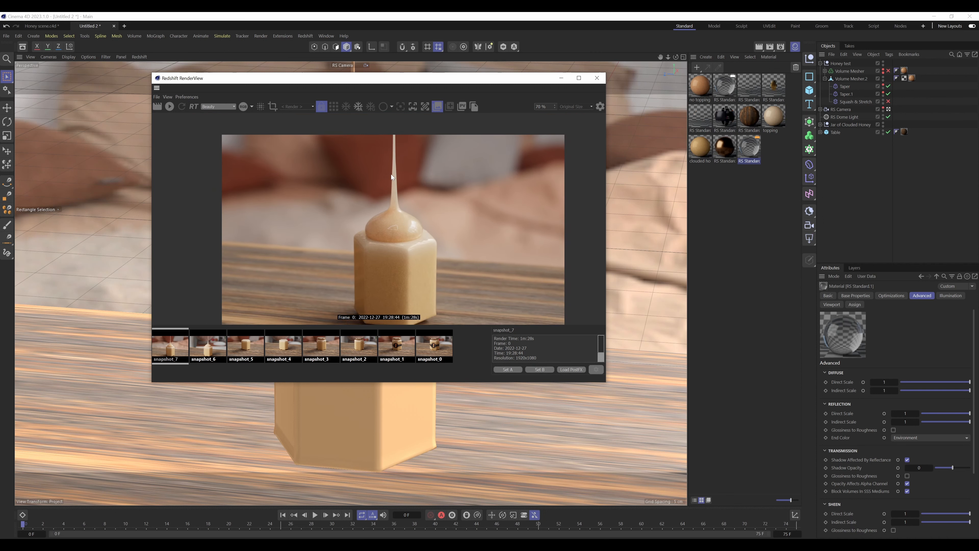
scroll(395, 144, up, 3)
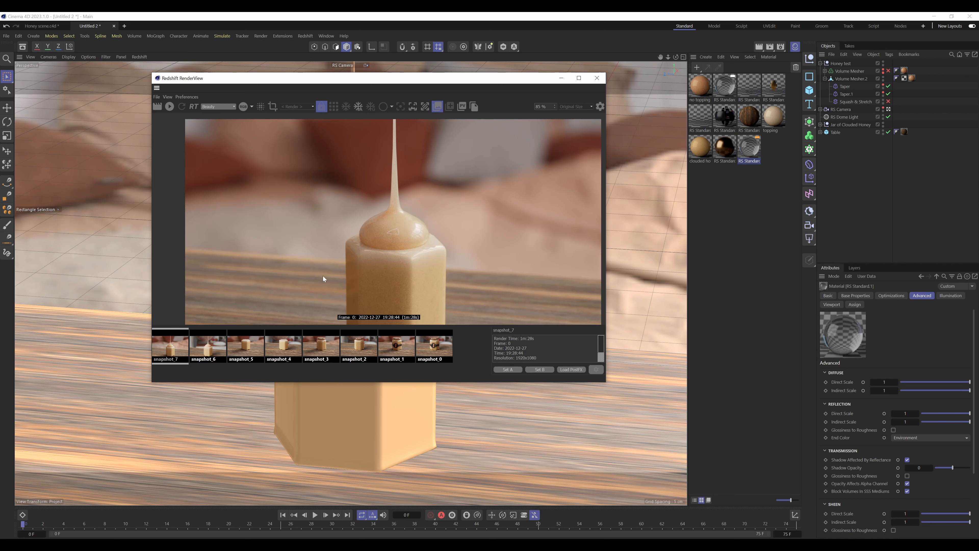
Open the clouded honey material's node graph and arrange the Node Editor and RenderView around the viewport, with snapshot_4 displayed
click(356, 345)
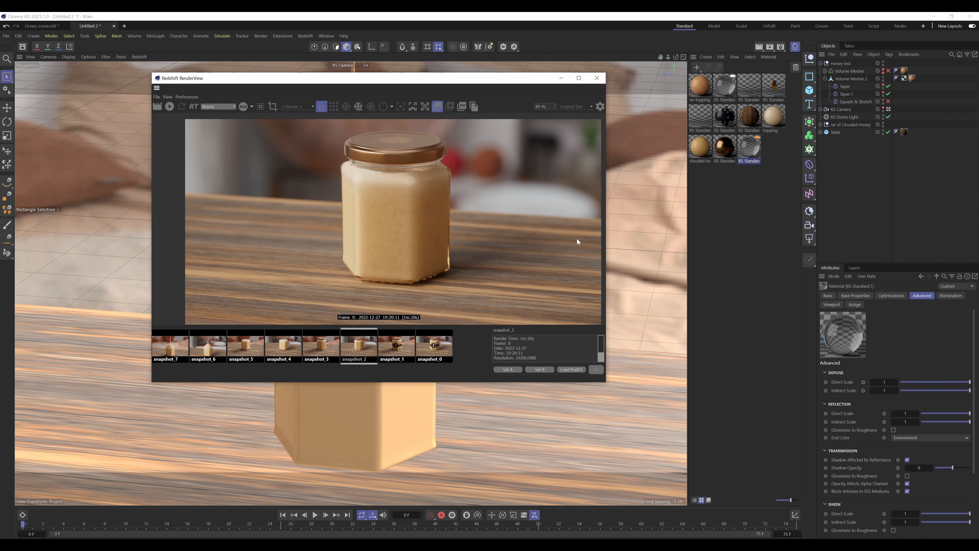
double_click(705, 149)
mouse_move(740, 142)
mouse_down()
mouse_move(591, 122)
mouse_move(721, 139)
mouse_up()
drag(491, 80, 314, 104)
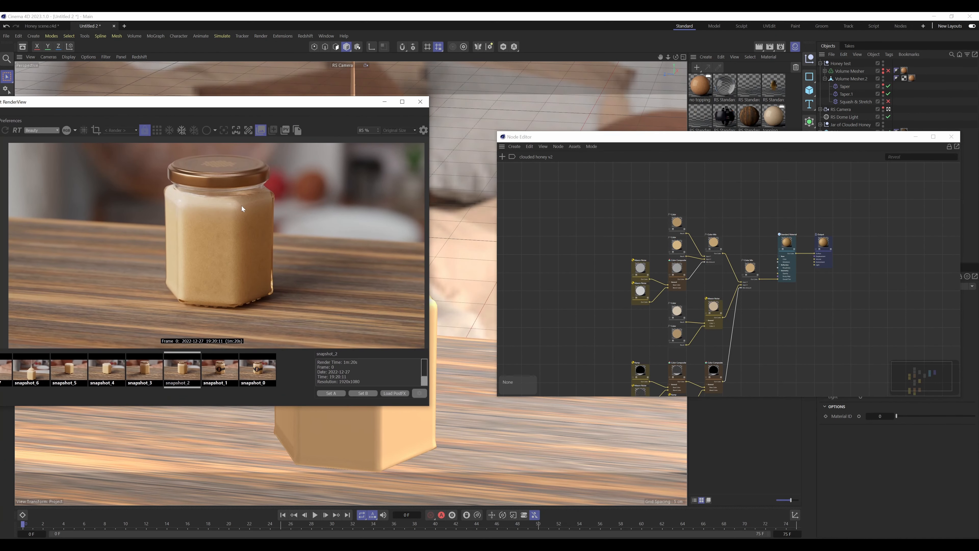
click(108, 373)
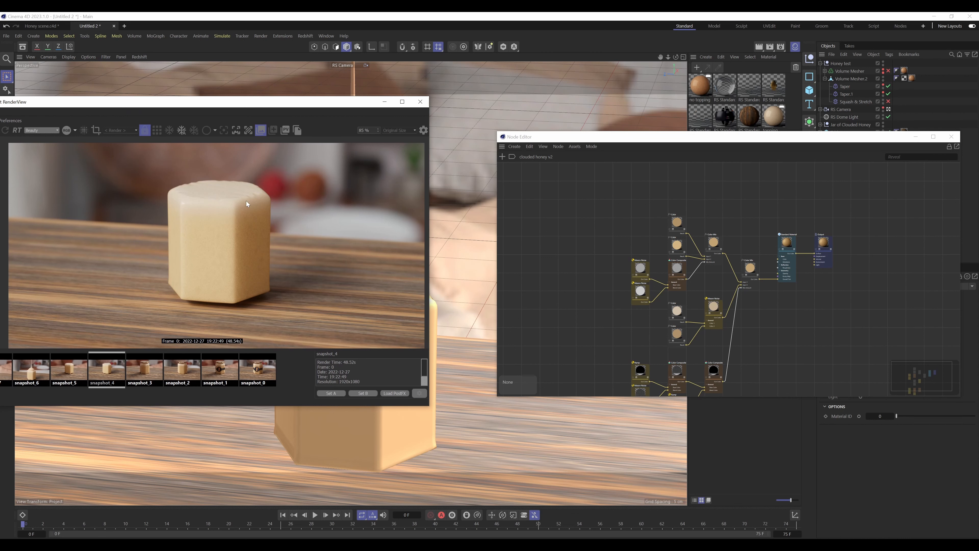
drag(312, 102, 155, 125)
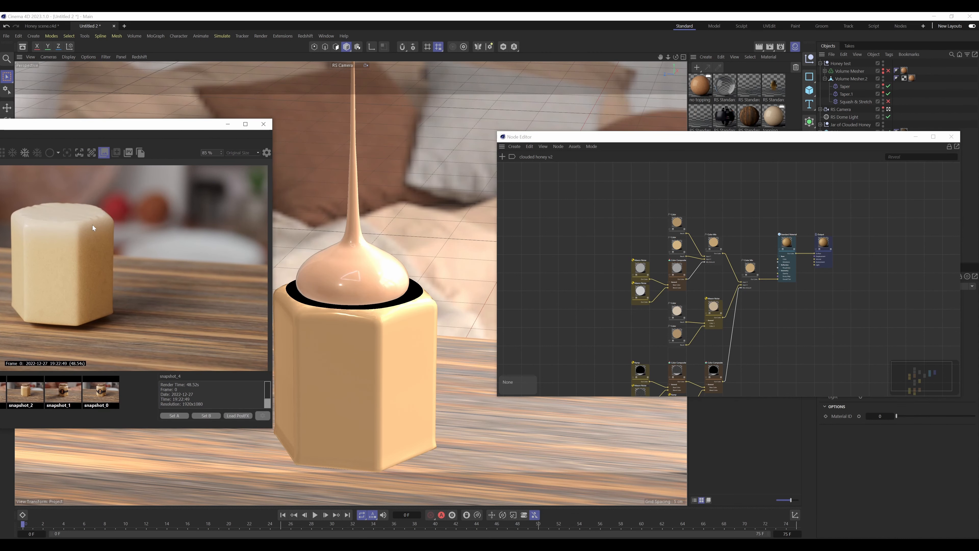
drag(844, 137, 843, 219)
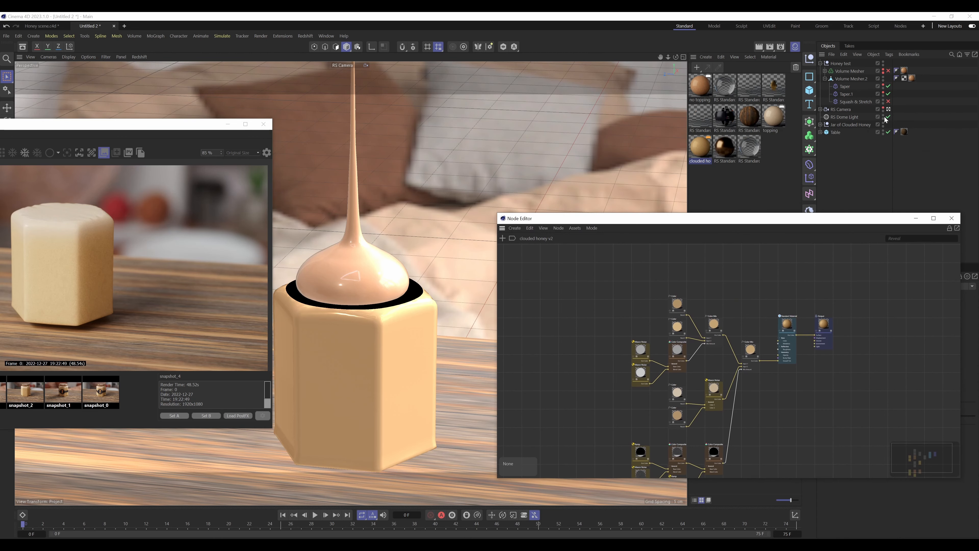
Hide the Honey test group that holds the poured topping
click(883, 63)
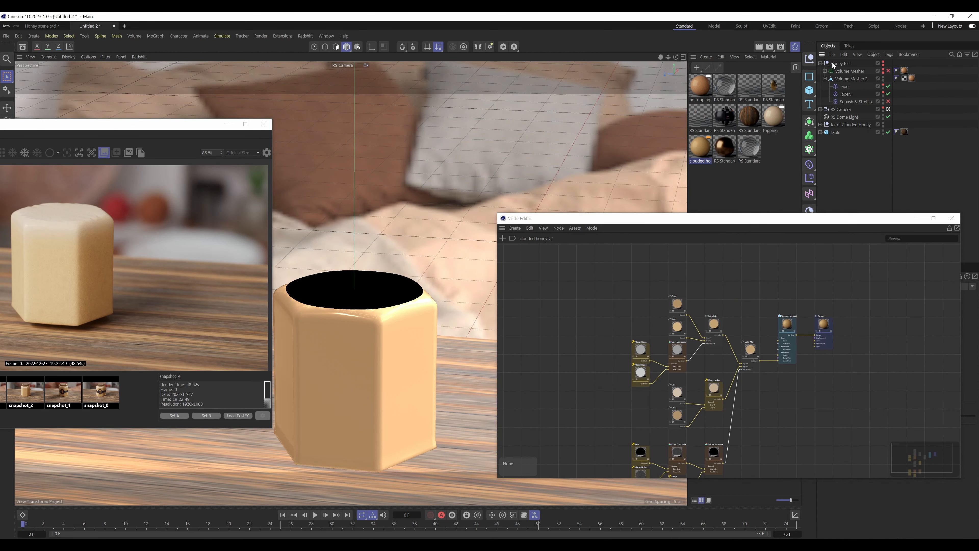
Collapse the Honey test group and show the topping material's complete node graph
click(821, 63)
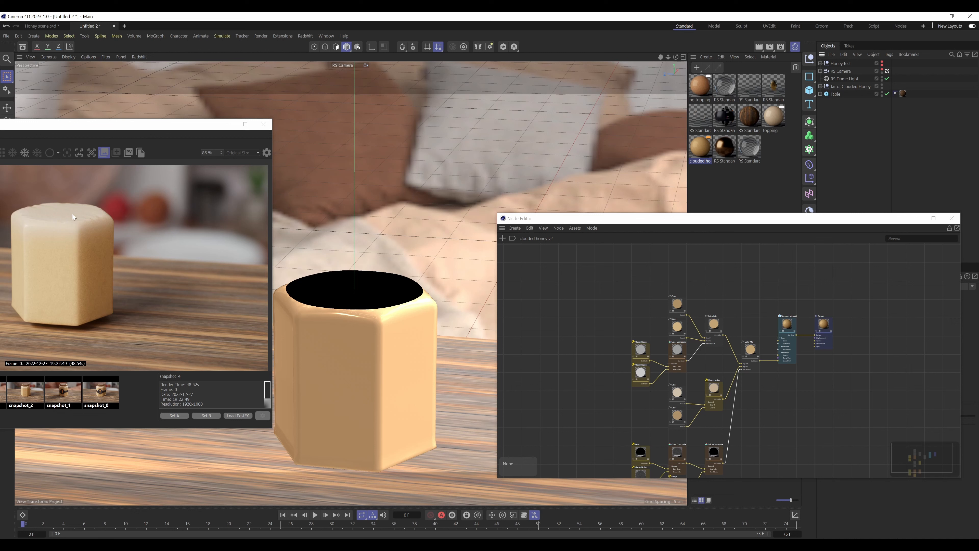
click(775, 117)
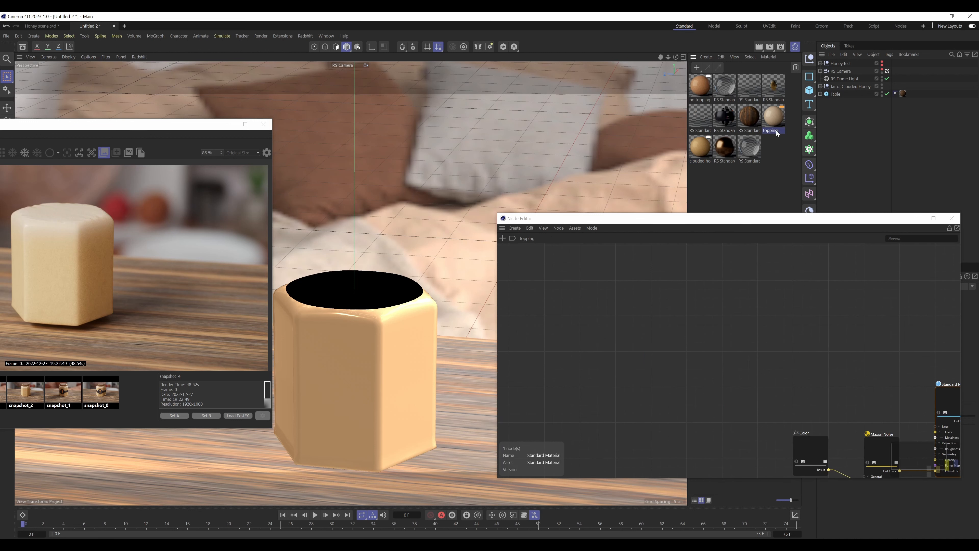
key(h)
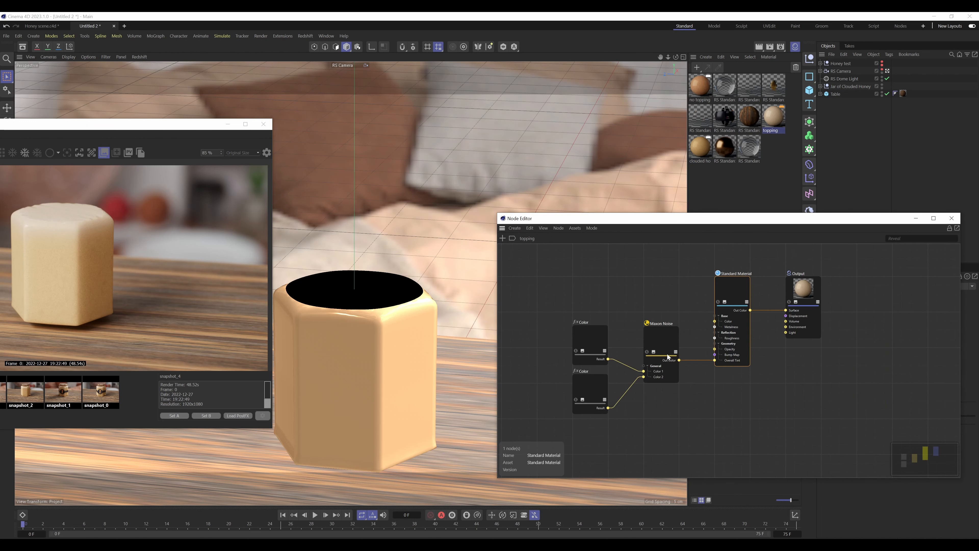
Return to the clouded honey material's graph, move the Node Editor up and select the final Color Mix node
click(700, 147)
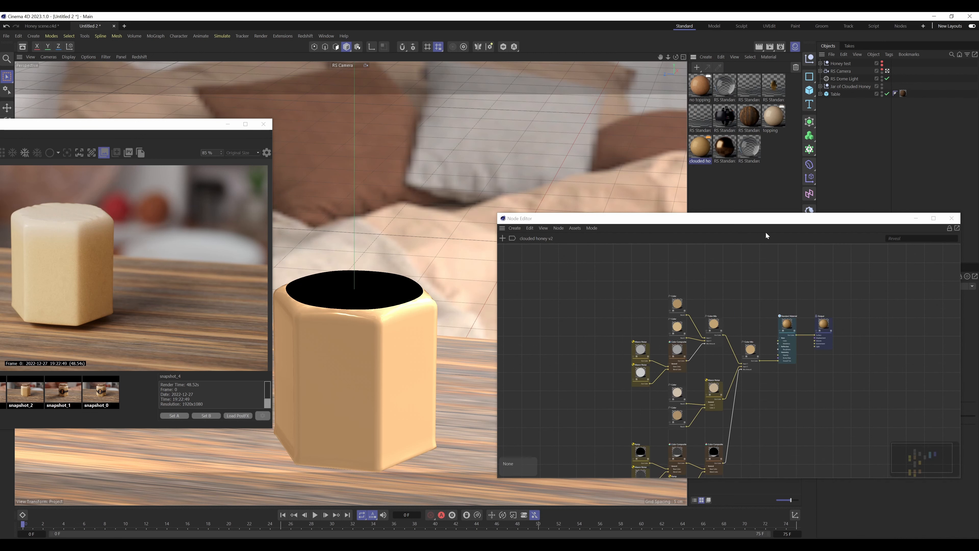
drag(766, 219, 715, 82)
scroll(687, 237, up, 4)
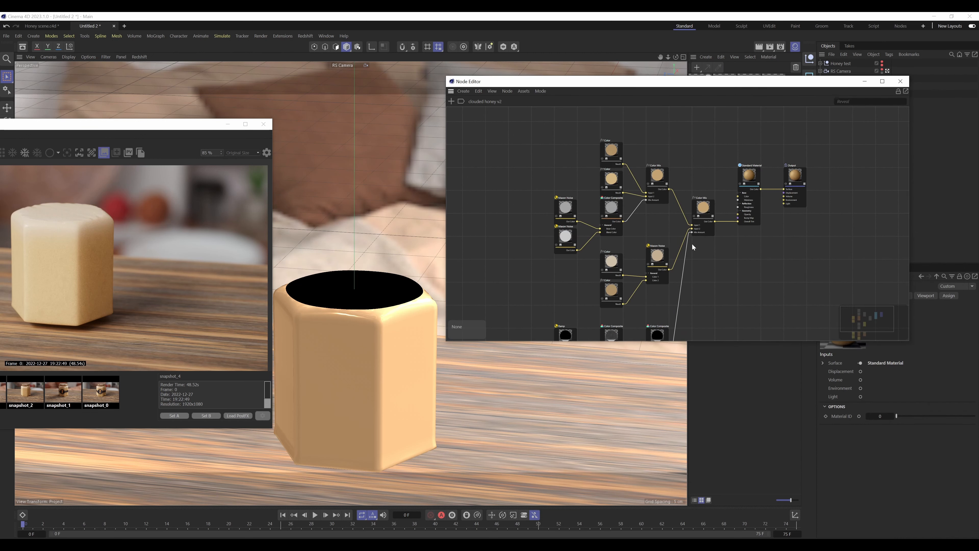
click(731, 186)
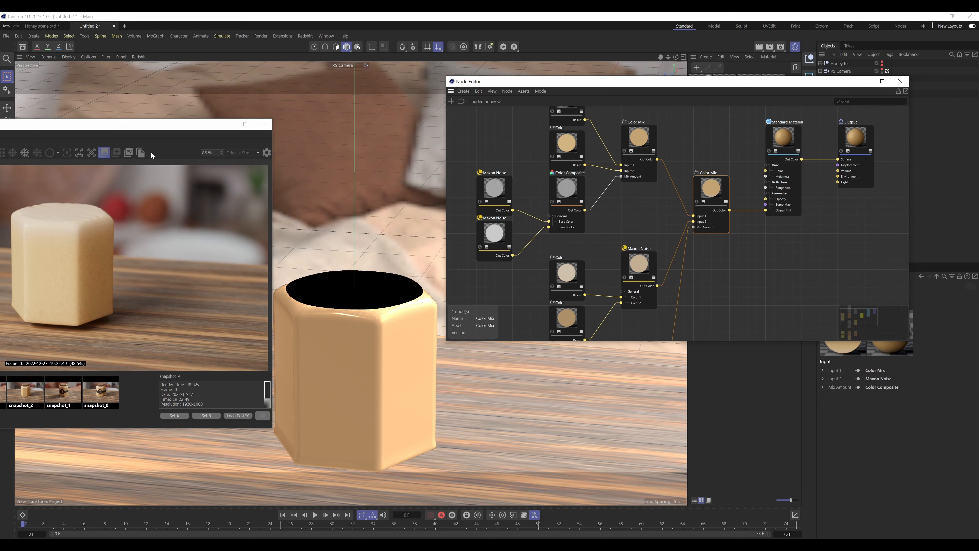
Bring the RenderView fully into view and compare snapshot_3, snapshot_2 and the bare honey in snapshot_4
double_click(163, 120)
click(125, 349)
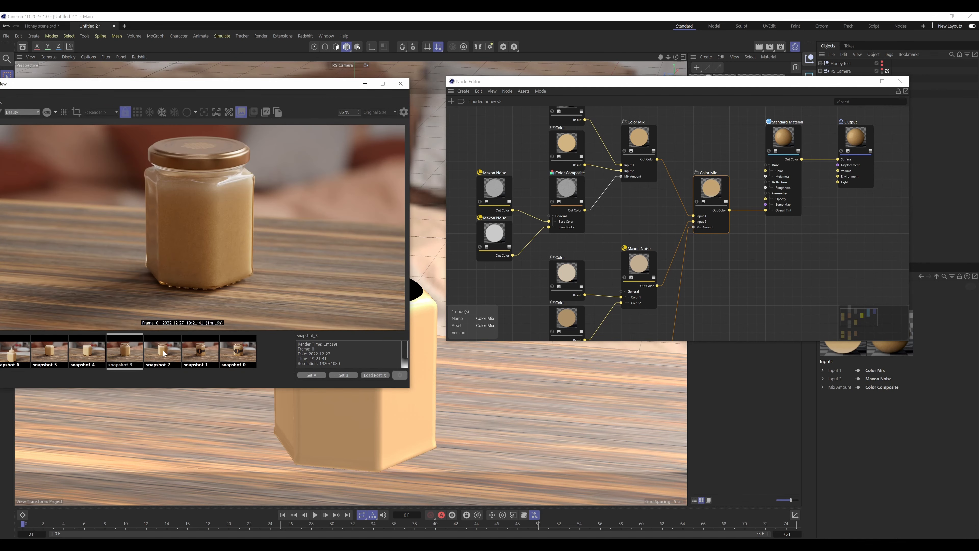
click(164, 353)
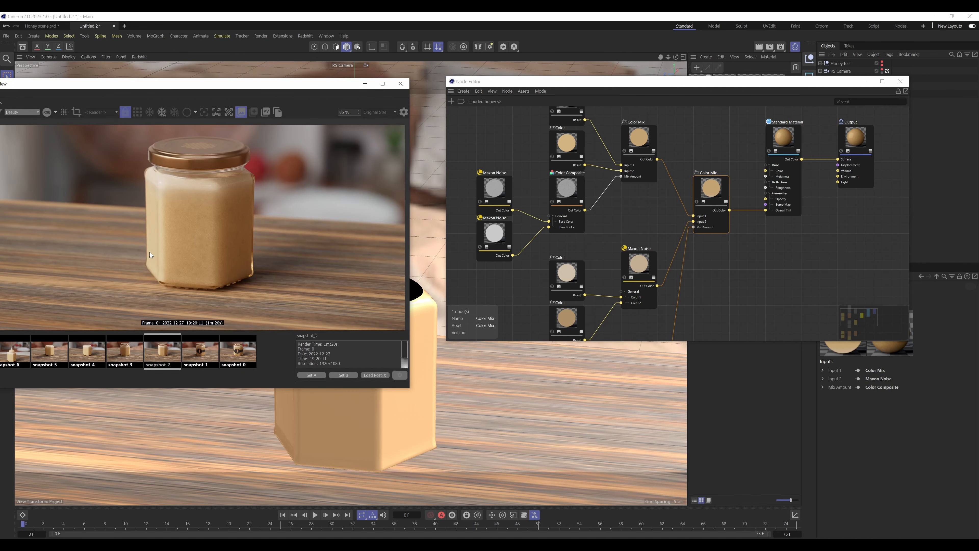
click(92, 355)
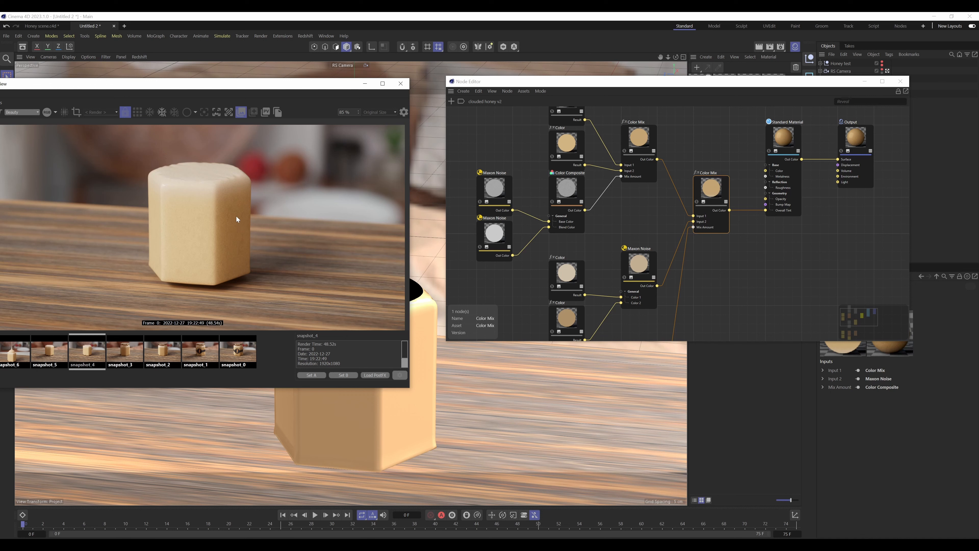
Examine the clouded honey graph down to its ramp nodes and select the branch feeding Input 1 of the final Color Mix
middle_drag(744, 235, 757, 272)
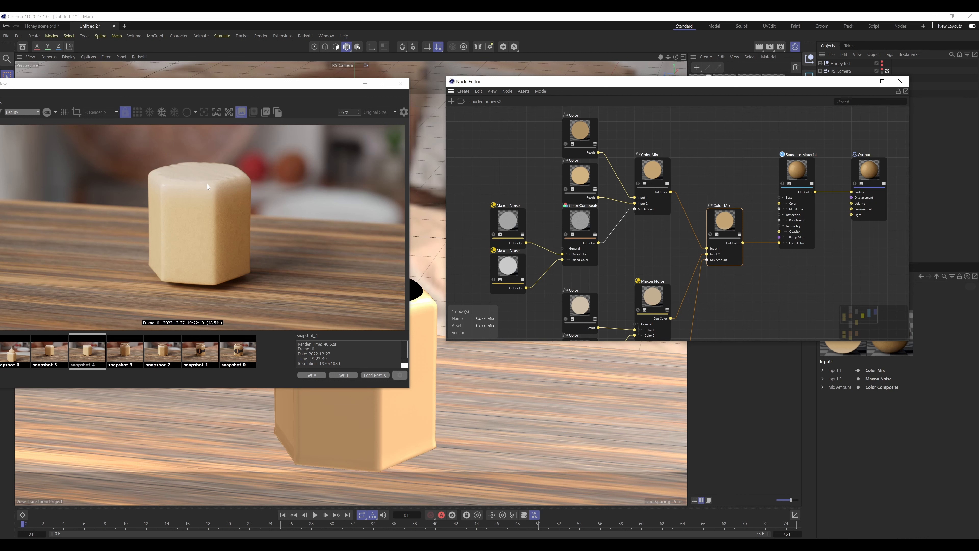
middle_drag(727, 299, 762, 120)
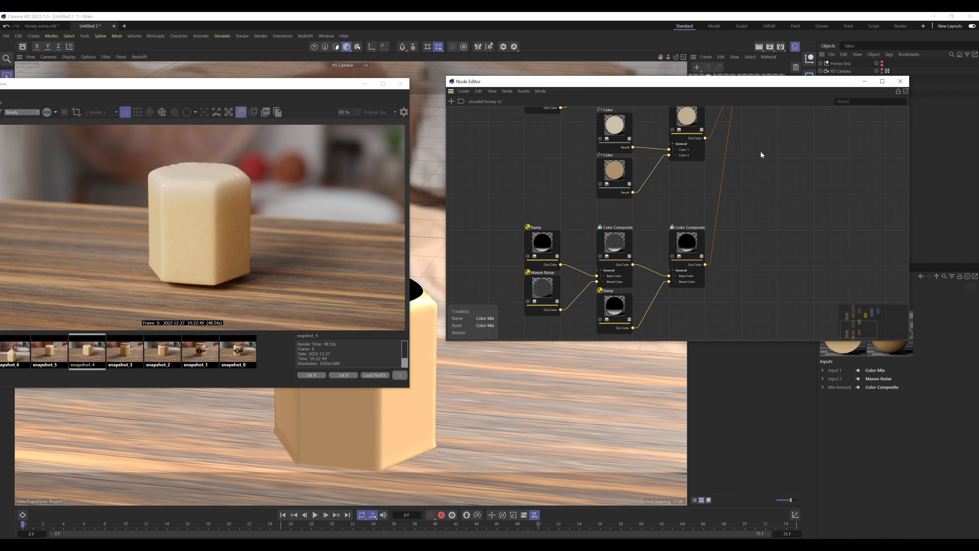
middle_drag(762, 151, 748, 320)
middle_drag(718, 108, 724, 142)
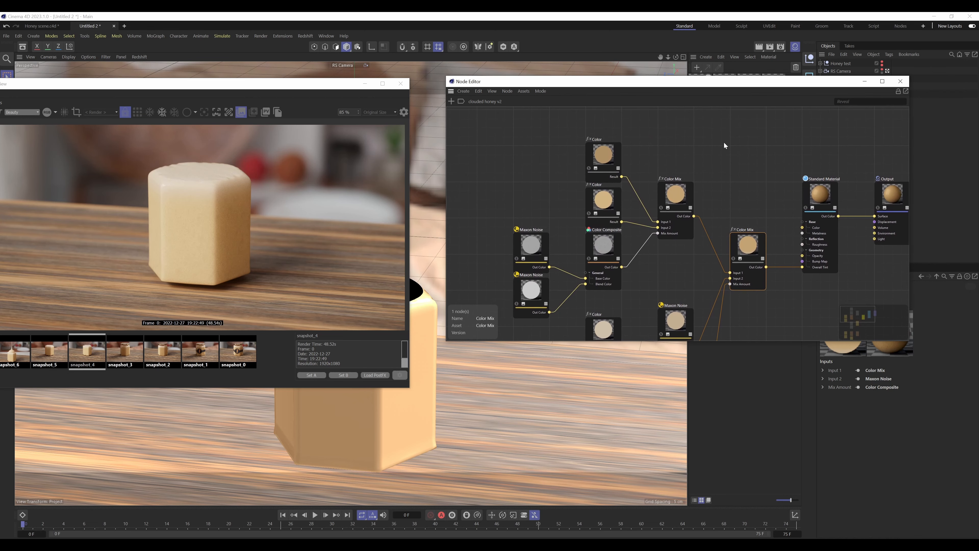
drag(491, 137, 691, 285)
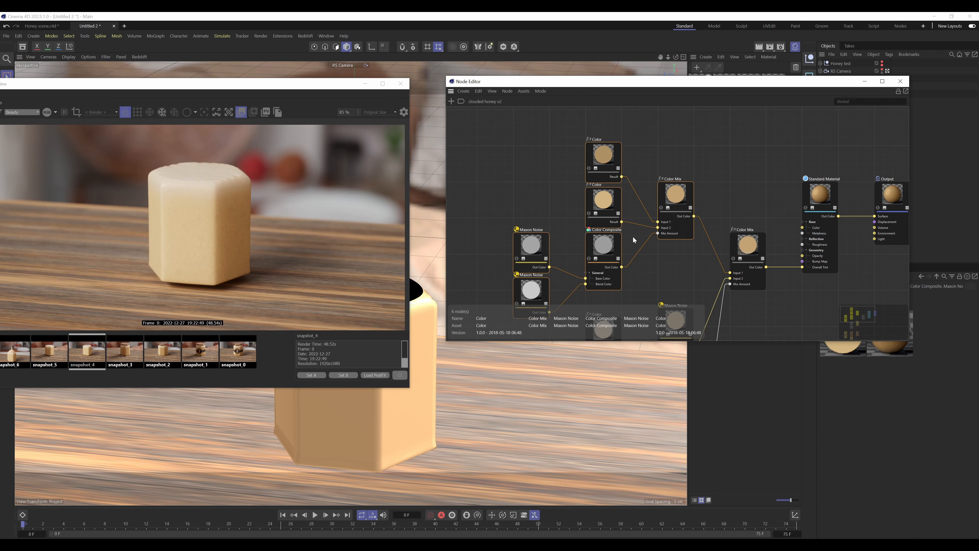
Select the Maxon Noise branch feeding Input 2 of the final Color Mix, and inspect the Ramp and Color Composite mask branch
middle_drag(672, 268, 647, 145)
drag(749, 212, 579, 272)
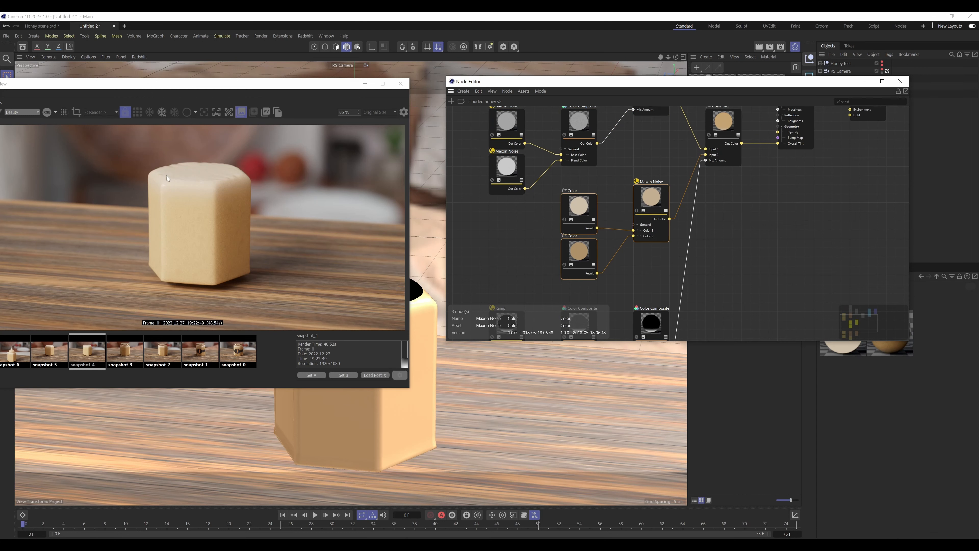
click(747, 251)
middle_drag(795, 285, 791, 196)
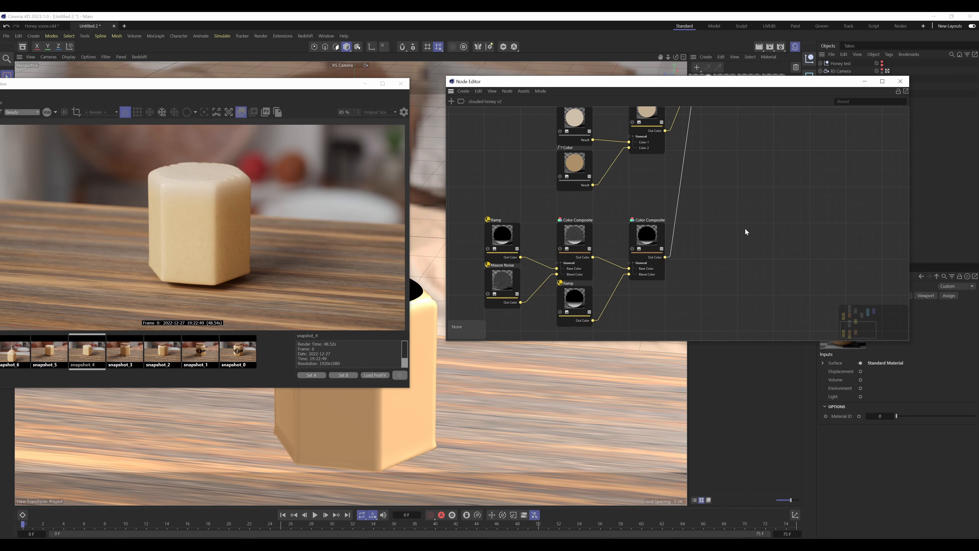
middle_drag(755, 144, 742, 255)
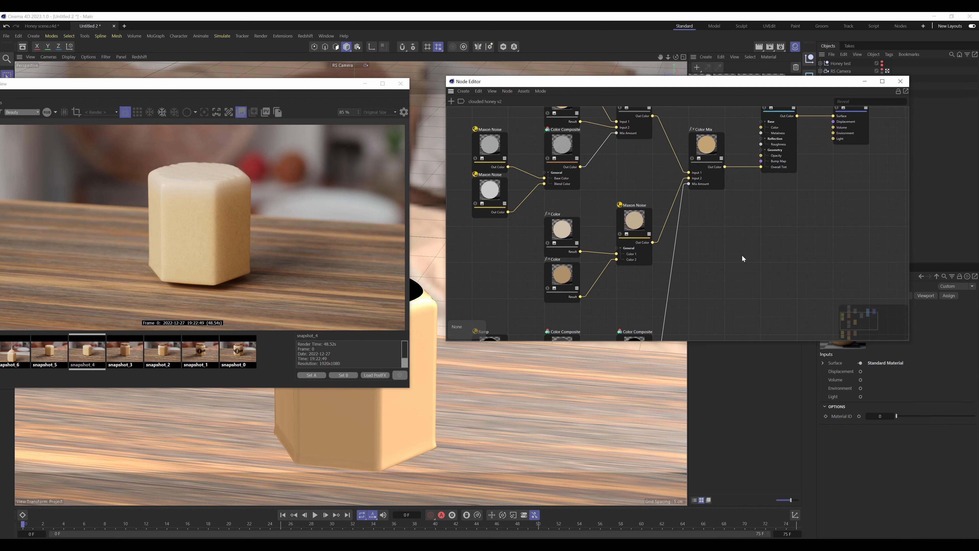
Rearrange the Node Editor and RenderView to uncover the material thumbnails and the honey in the viewport
drag(765, 85, 781, 277)
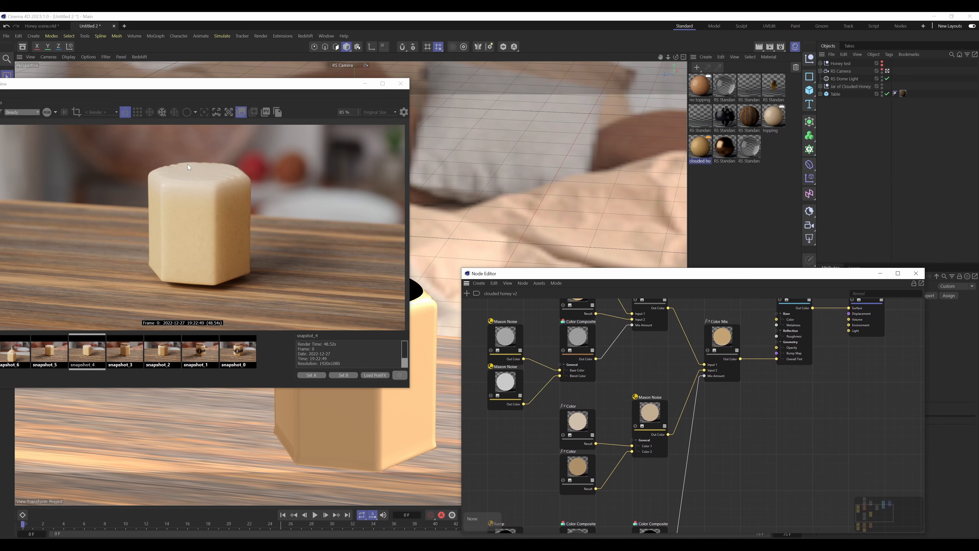
drag(329, 85, 201, 137)
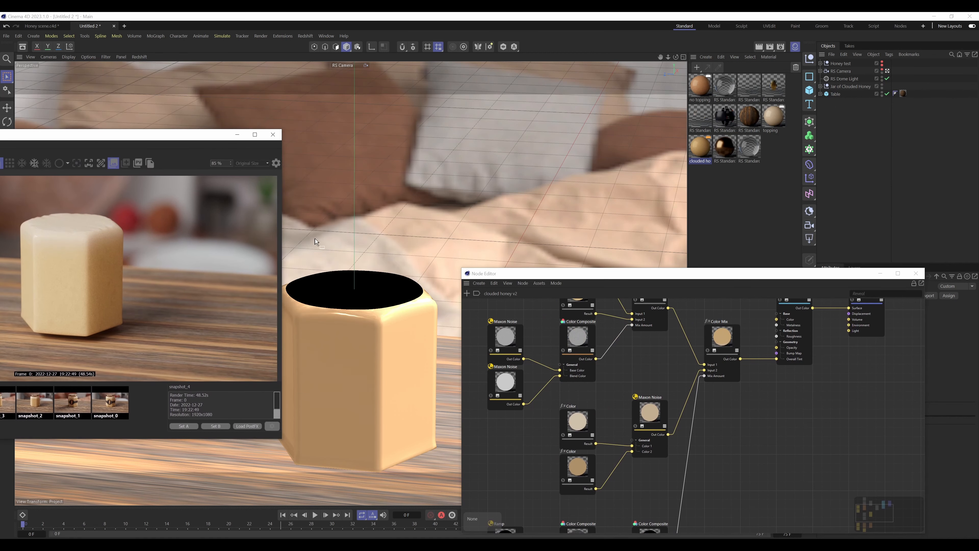
drag(685, 273, 644, 201)
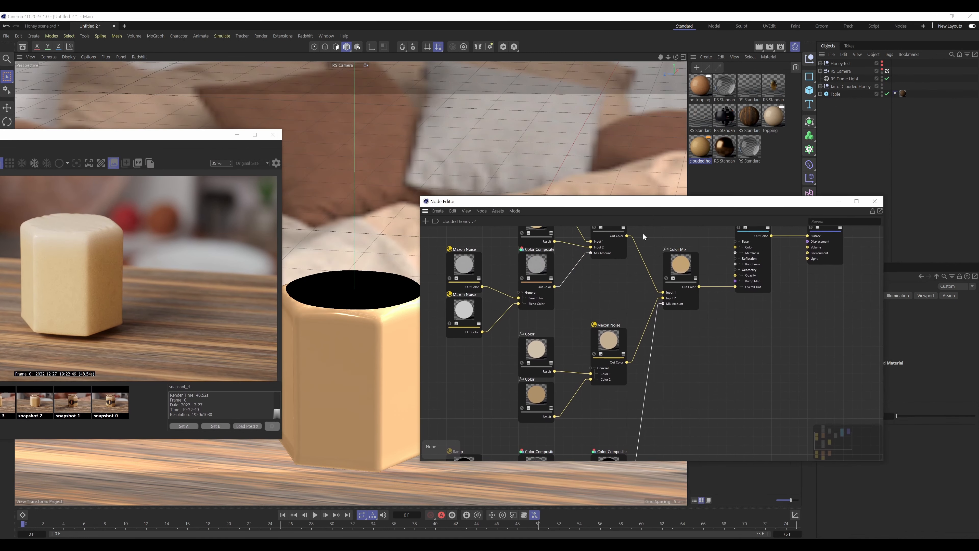
Compare the Maxon Noise and two Color nodes in the clouded honey graph with the matching nodes in the topping graph
drag(498, 339, 694, 421)
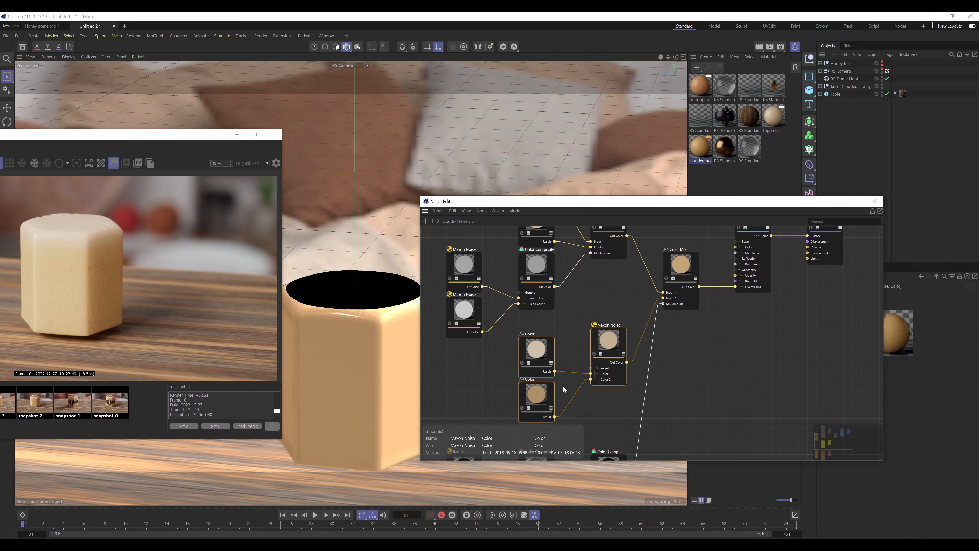
click(781, 121)
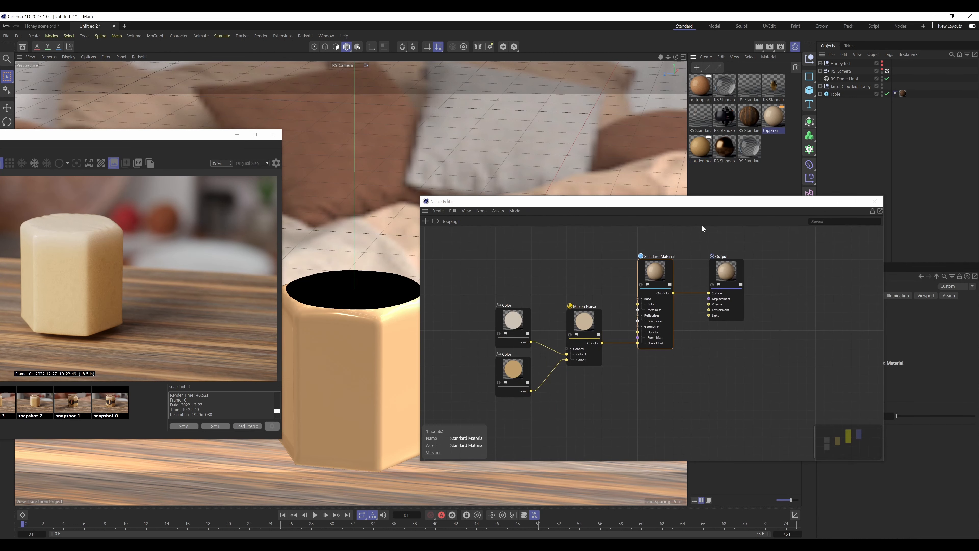
drag(453, 288, 610, 353)
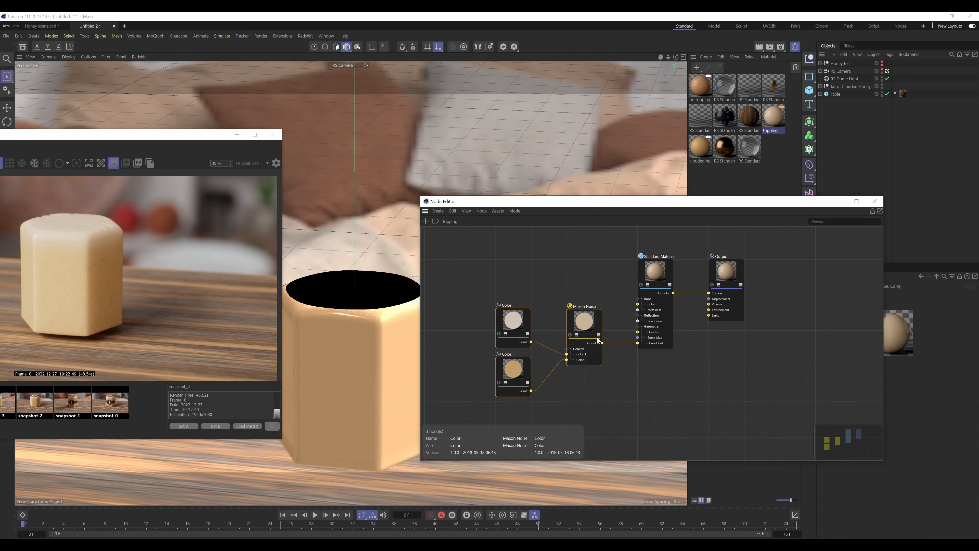
click(777, 326)
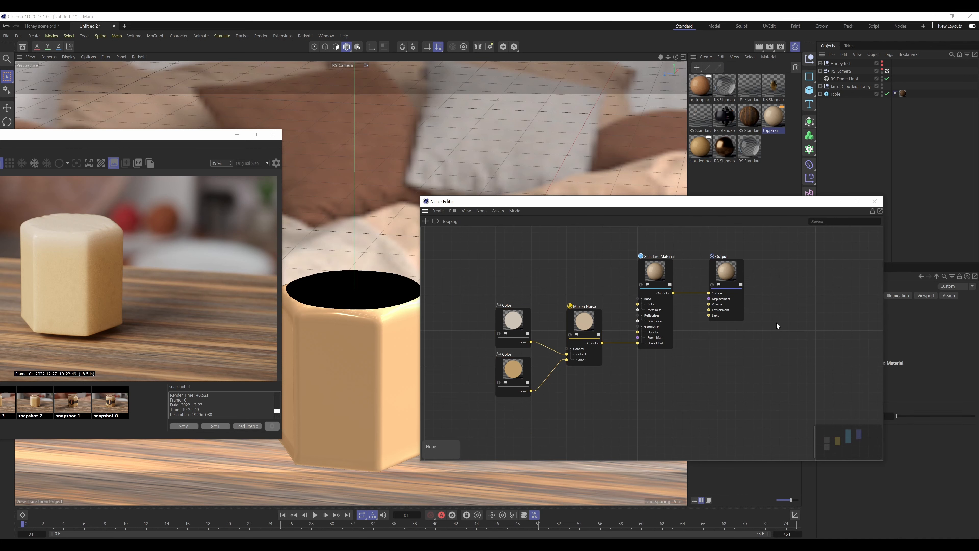
Return to the clouded honey graph and show its Standard Material node's subsurface settings, moving the Node Editor clear of them
click(702, 149)
key(ctrl+v)
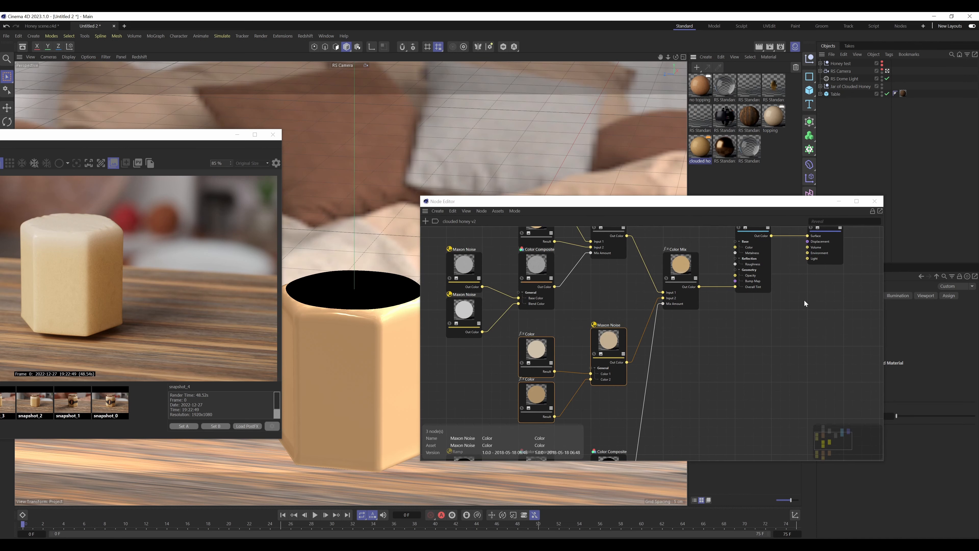
middle_drag(805, 304, 683, 369)
click(637, 288)
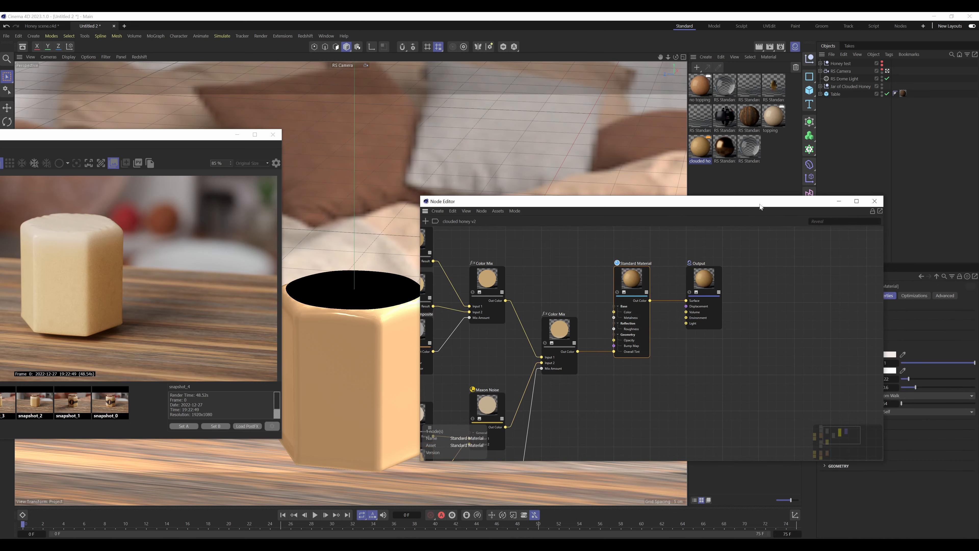
drag(761, 200, 643, 60)
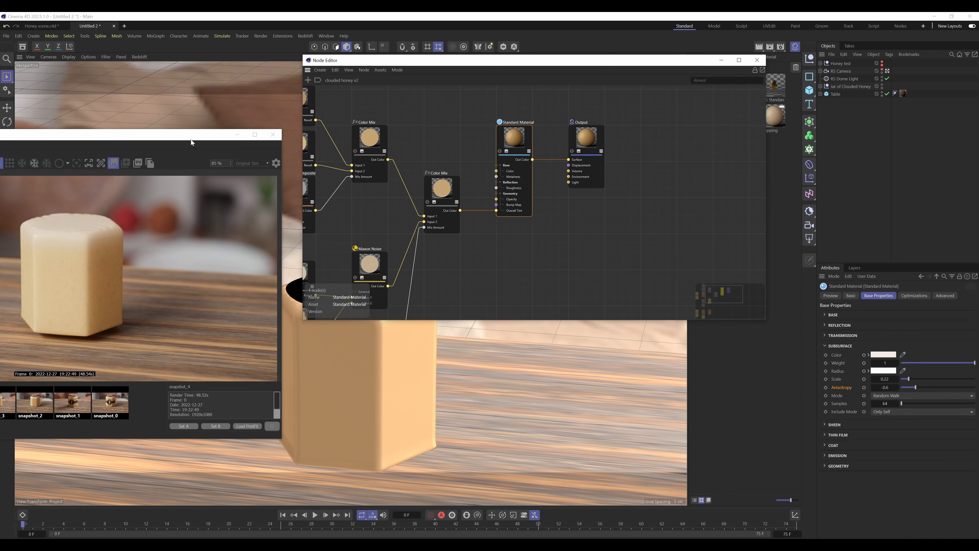
Move the RenderView beside the subsurface settings and compare the poured topping in snapshot_7 with the jar in snapshot_2
drag(191, 139, 445, 155)
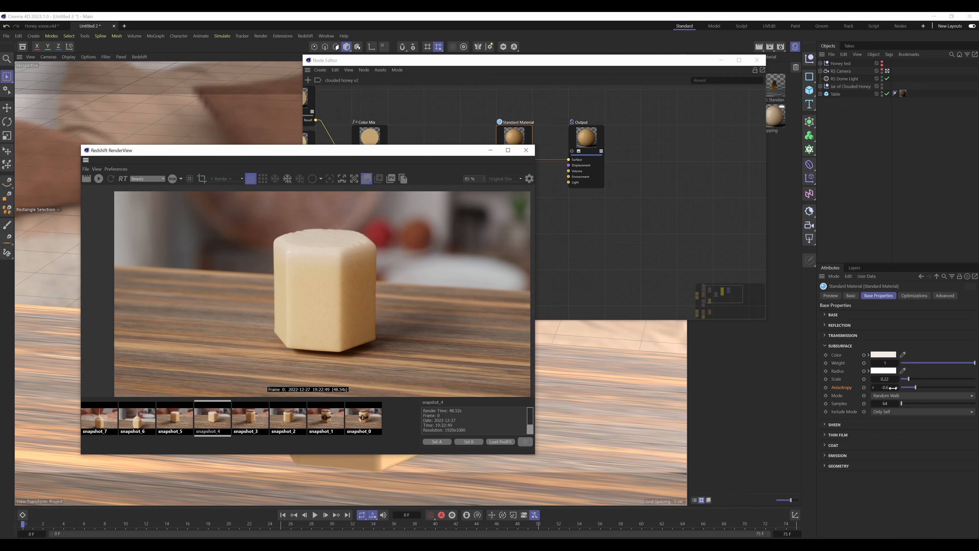
click(137, 417)
click(110, 417)
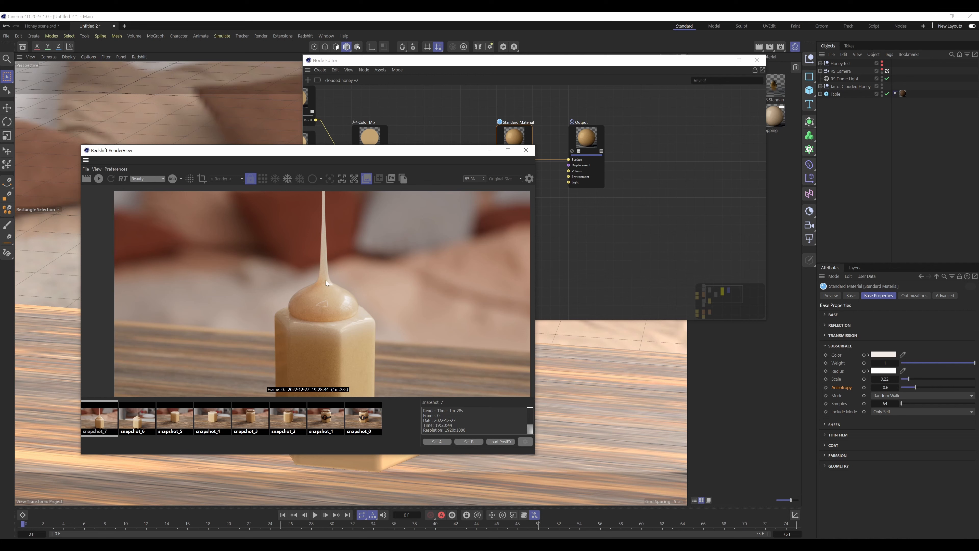
click(297, 422)
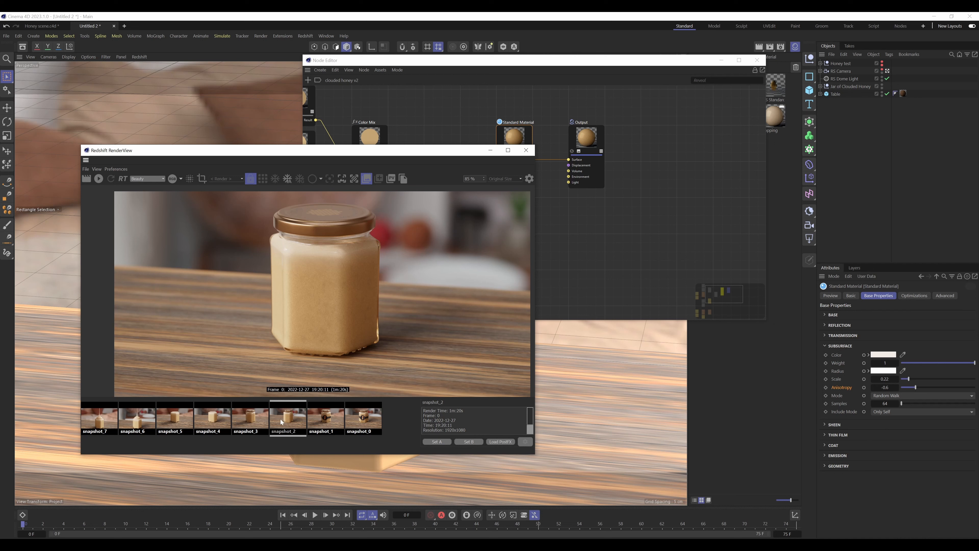
click(129, 420)
click(100, 417)
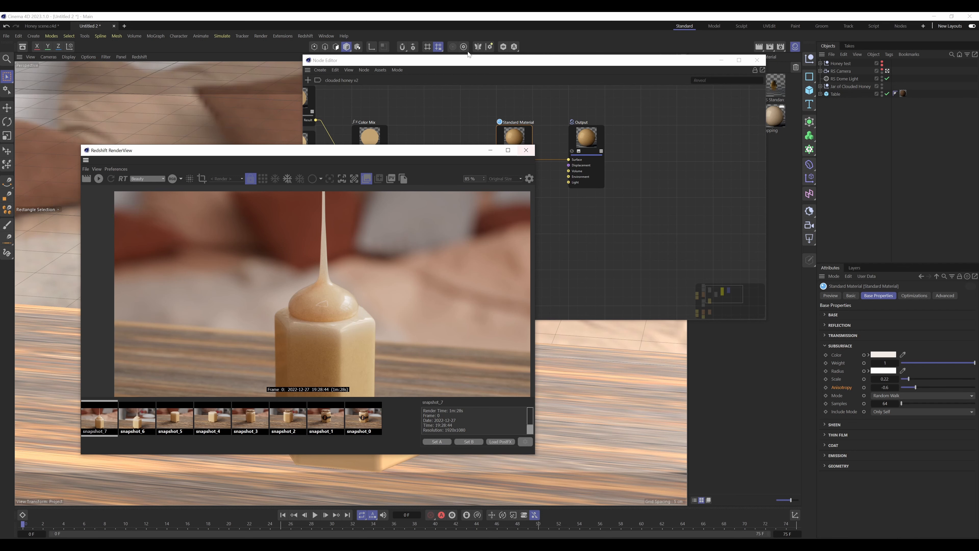
Show the whole clouded honey node graph once more and close the Node Editor
drag(469, 60, 583, 78)
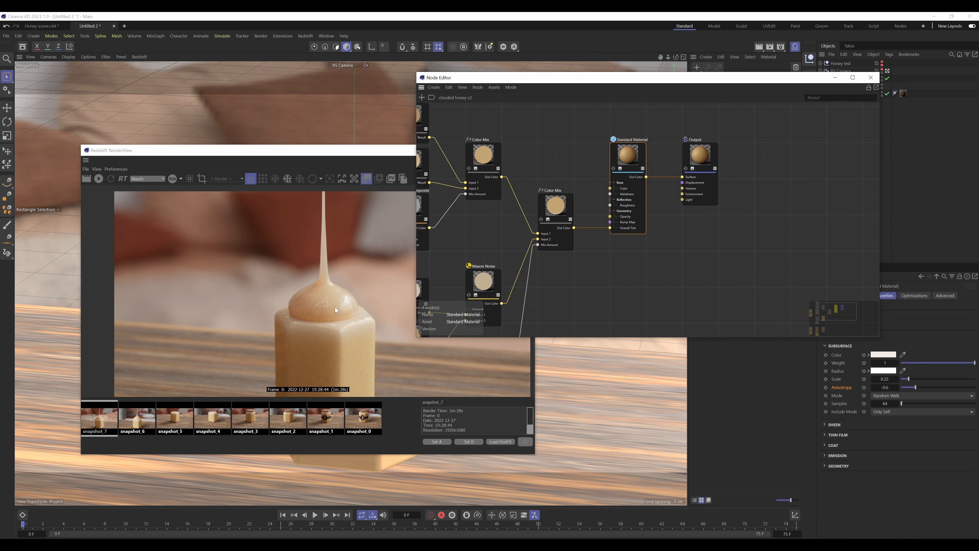
click(679, 284)
key(h)
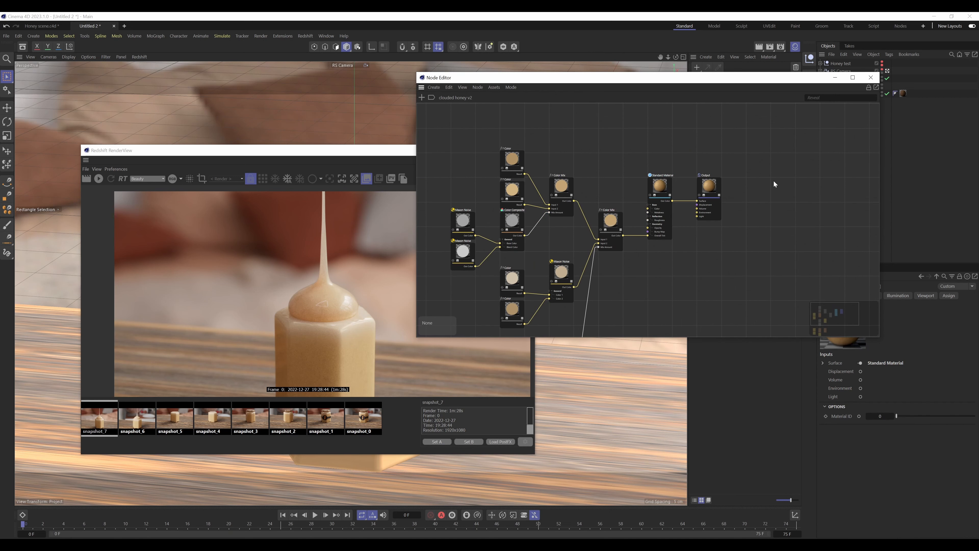
click(870, 78)
click(768, 192)
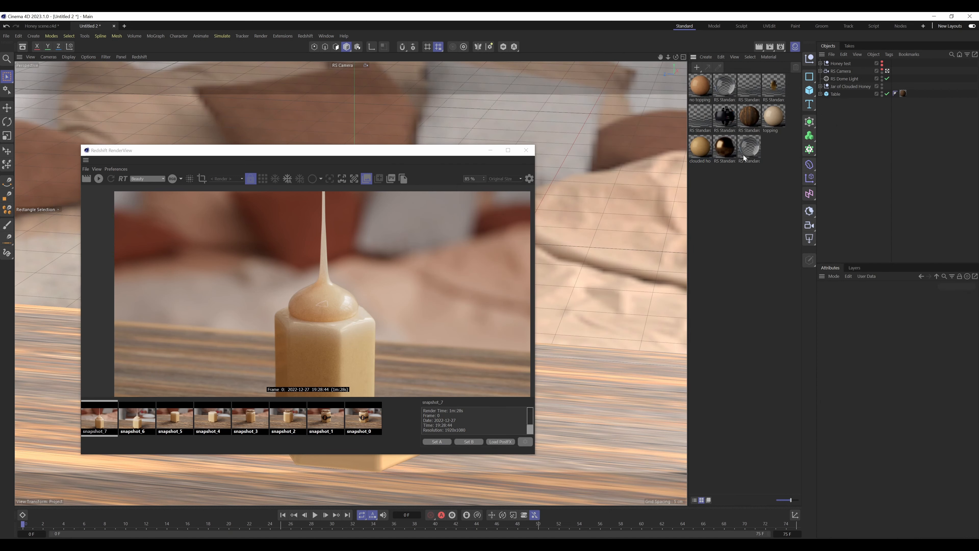
Examine the poured topping in snapshot_7 at several zoom levels, and view the labelled jar in snapshot_1 and snapshot_0
scroll(307, 307, down, 3)
scroll(320, 364, up, 3)
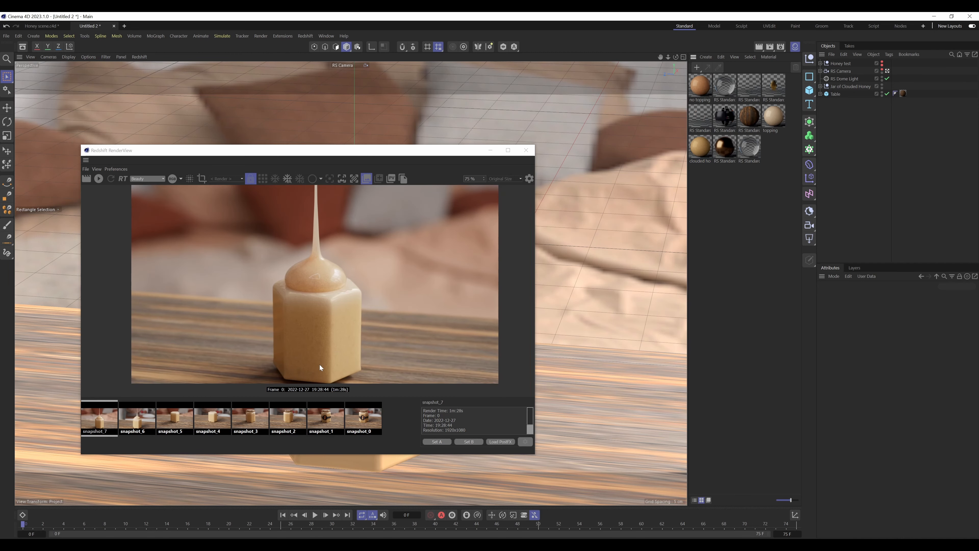
scroll(319, 363, down, 3)
scroll(312, 357, up, 1)
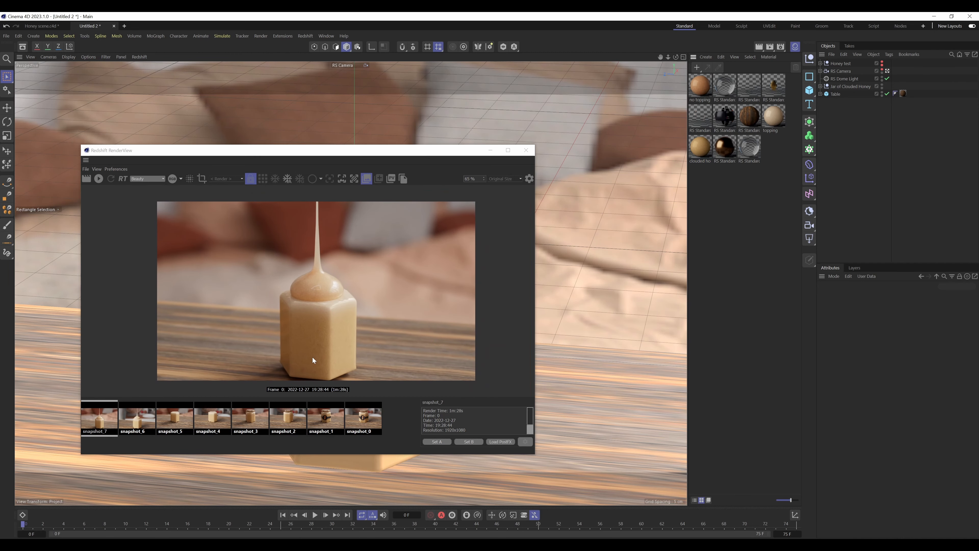
scroll(313, 358, up, 1)
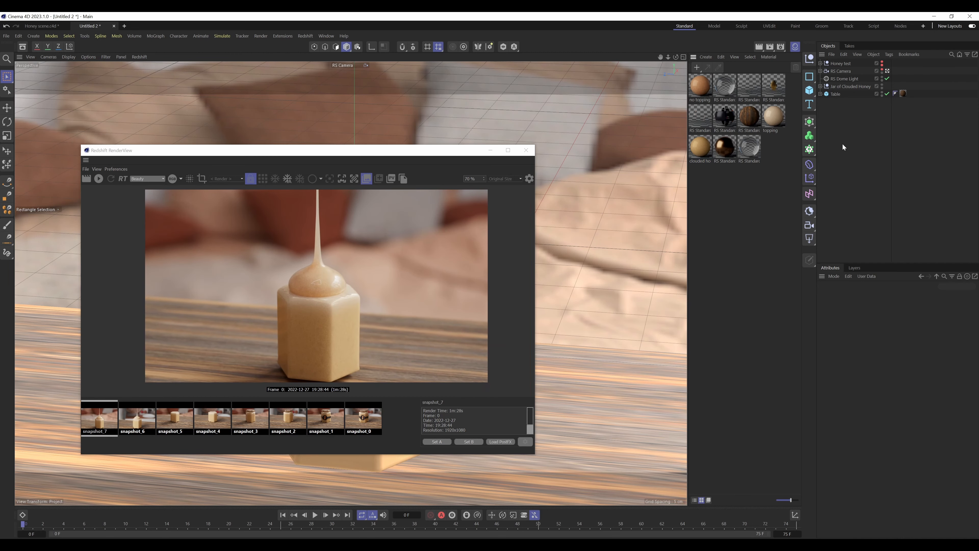
click(326, 418)
click(369, 428)
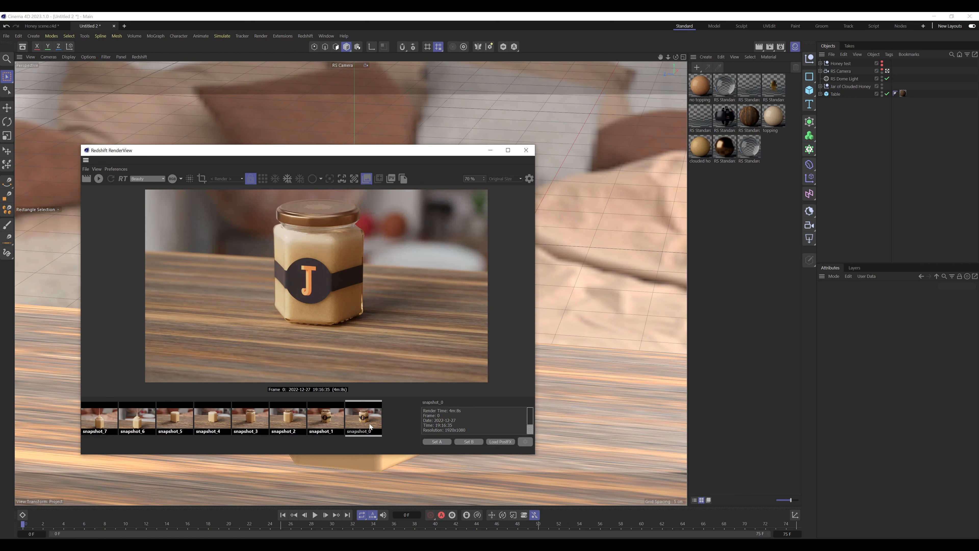